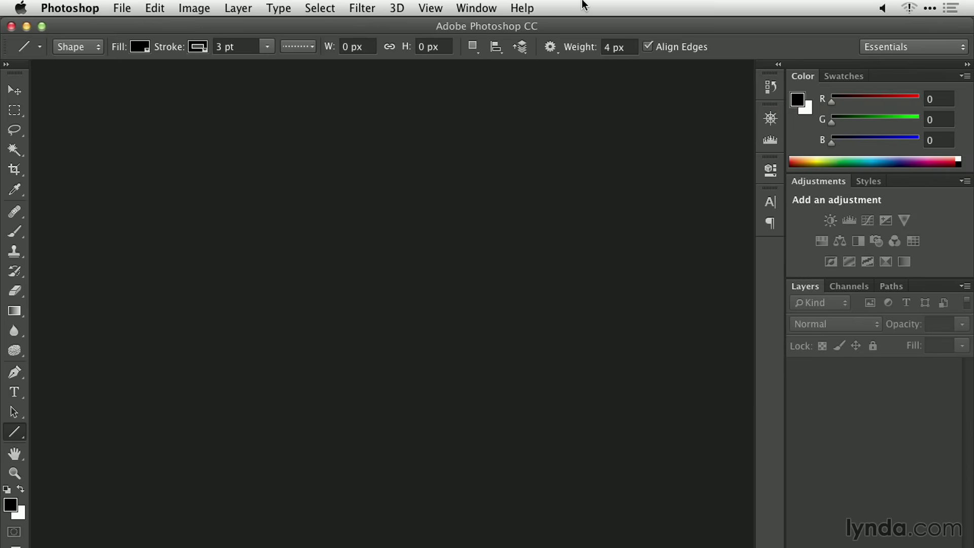
Open Photoshop's File menu from the empty workspace with no document open
click(124, 7)
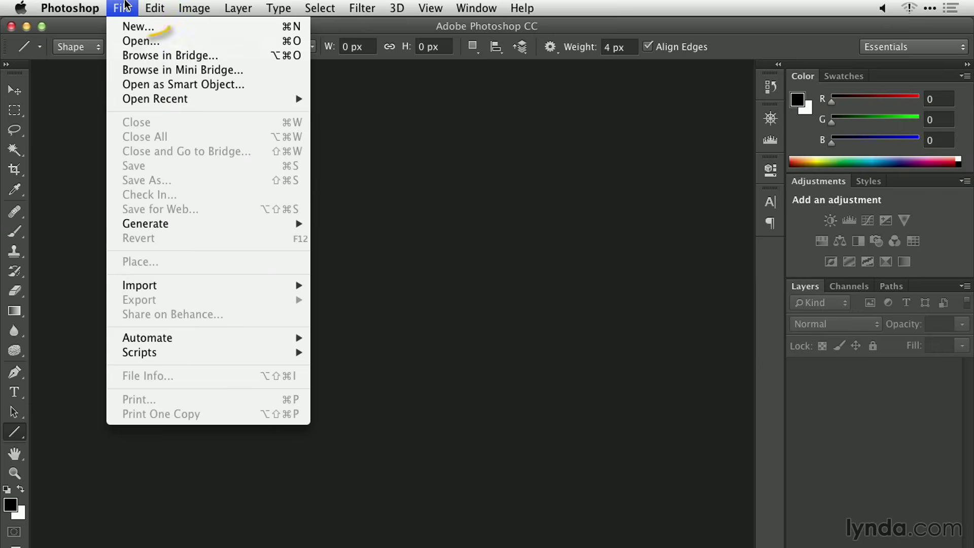
Create a new white Film & Video document at HDTV 1080p/29.97 (1920×1080)
click(127, 27)
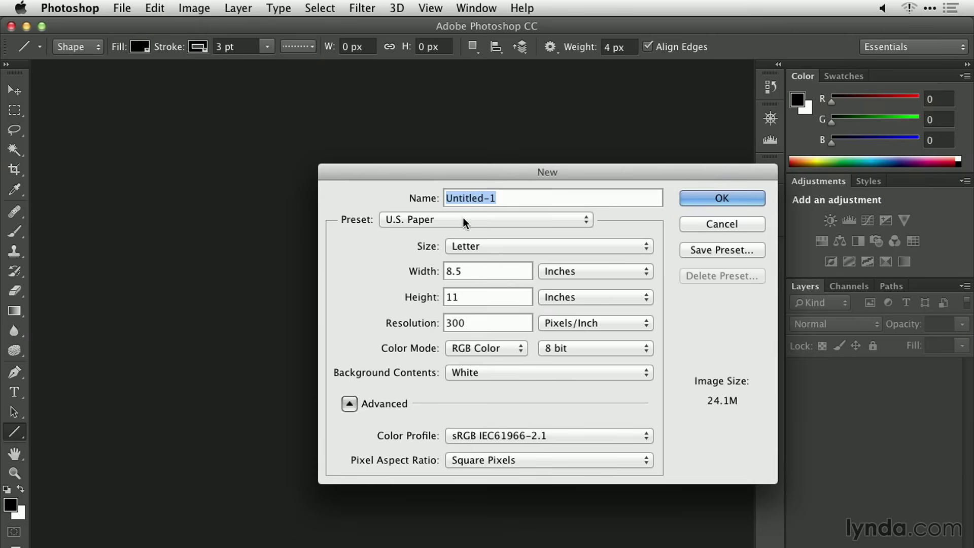
click(463, 218)
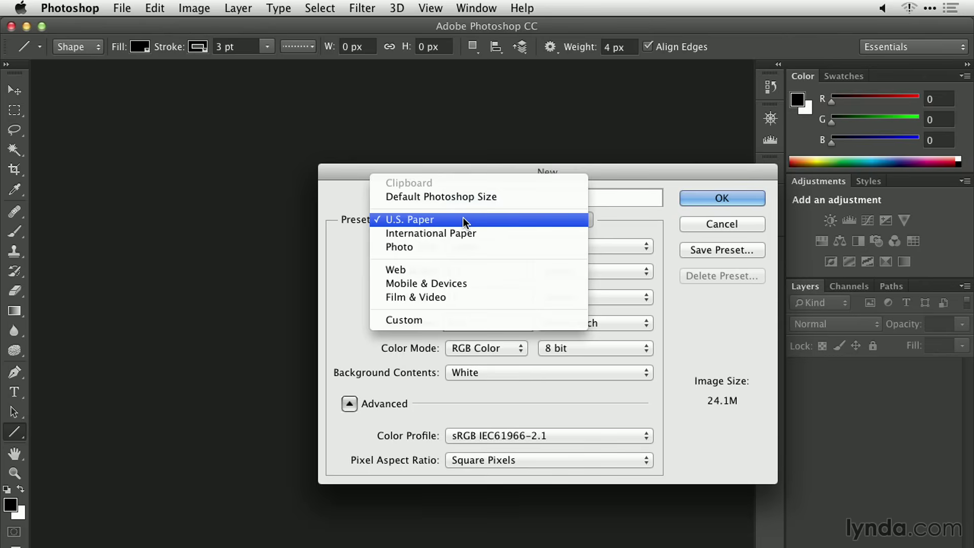
click(451, 297)
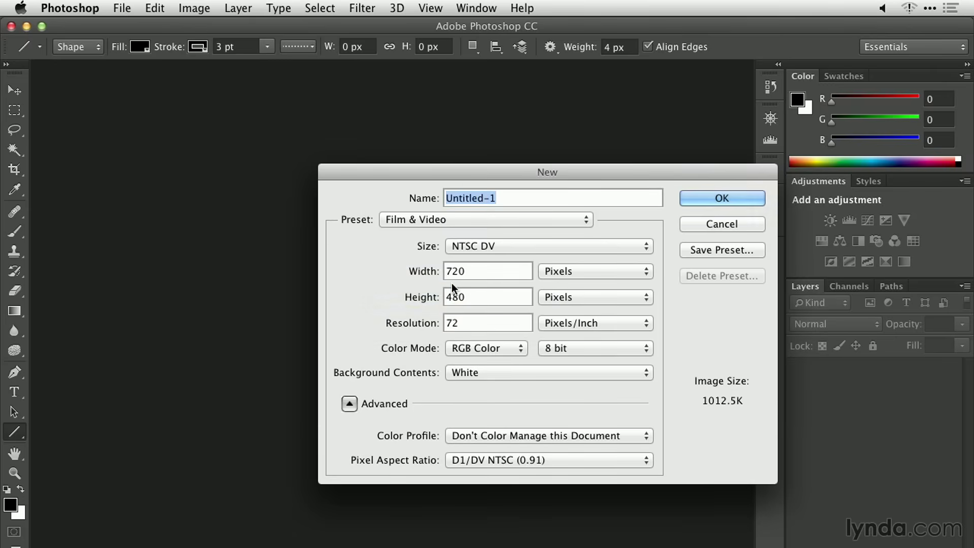
click(490, 244)
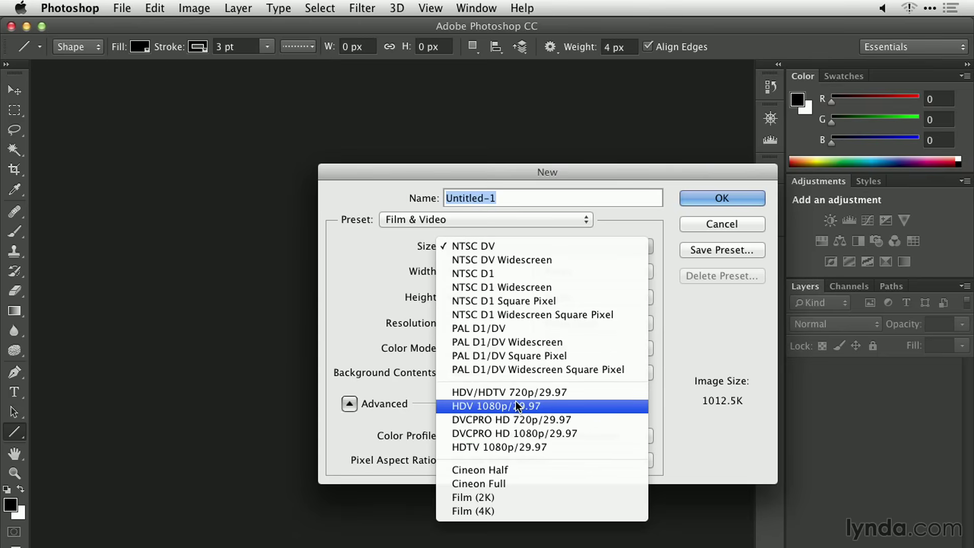
click(517, 447)
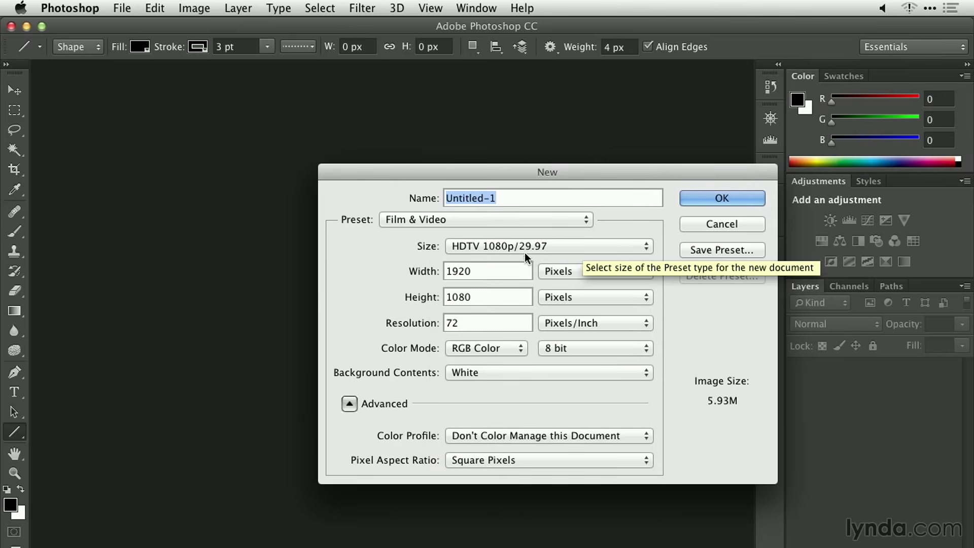
click(727, 193)
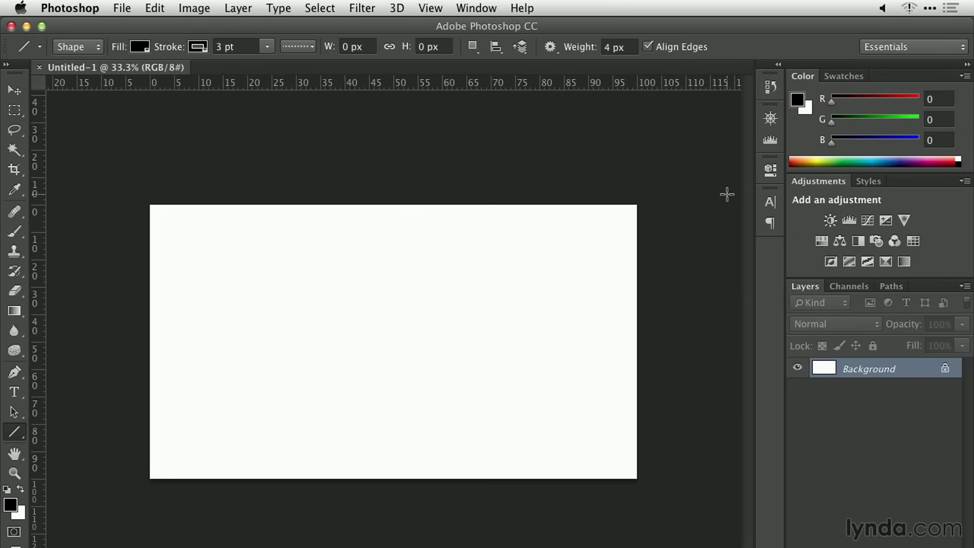
Show and enlarge the Timeline panel, zoom the canvas out, and create a video timeline
click(478, 7)
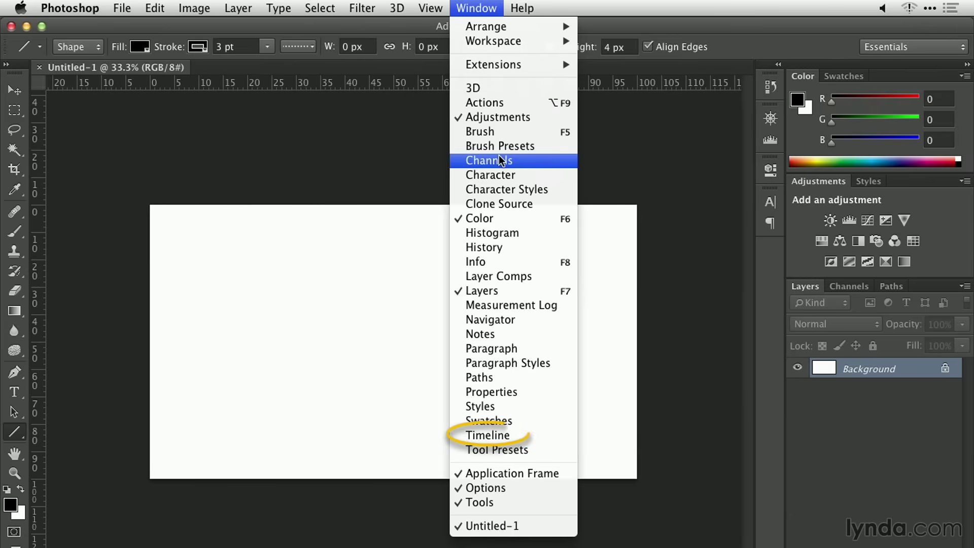
click(528, 435)
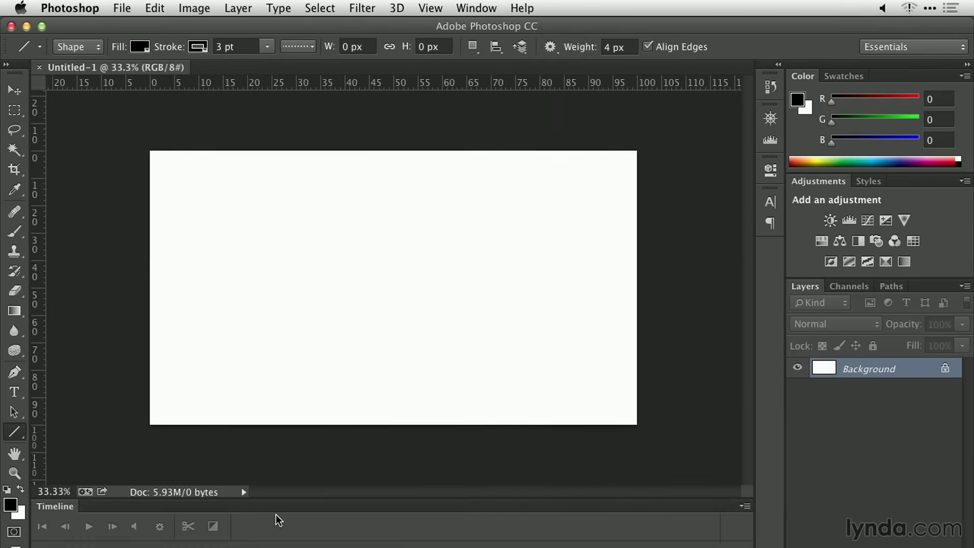
drag(279, 500, 294, 366)
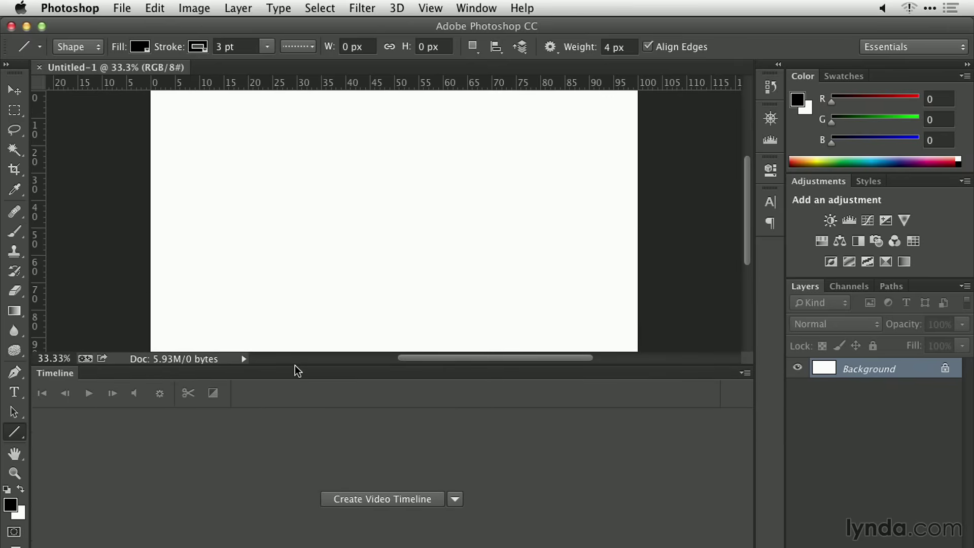
key(super+minus)
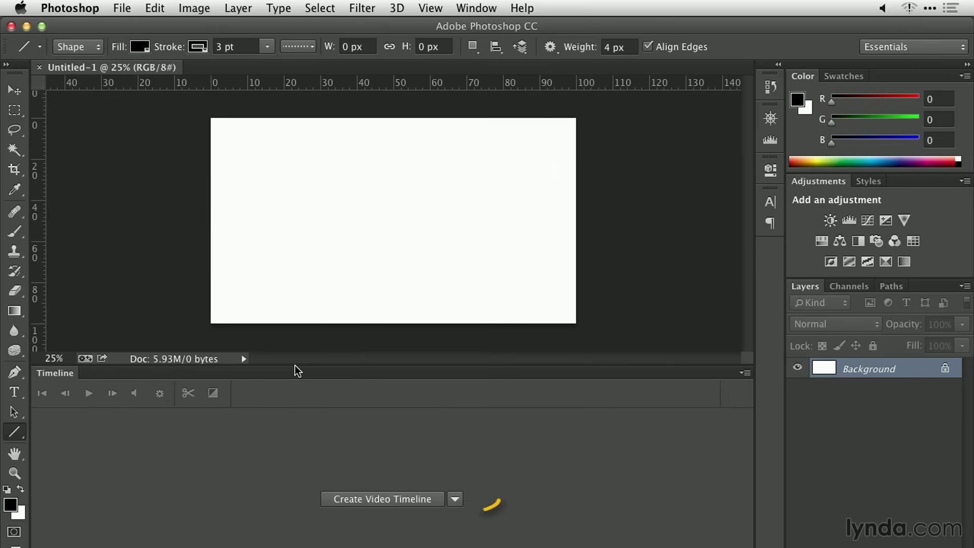
click(408, 496)
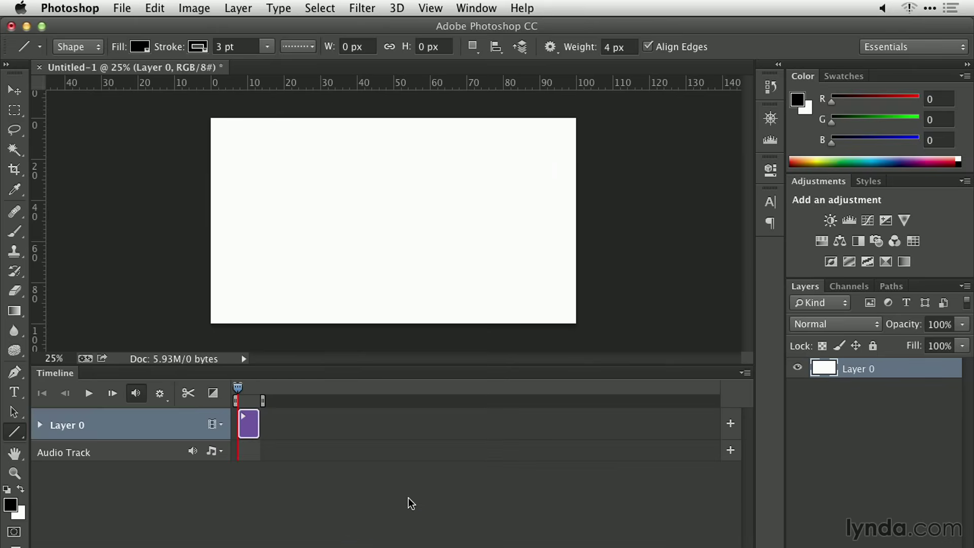
Set the timeline frame rate to 23.976 fps
click(746, 373)
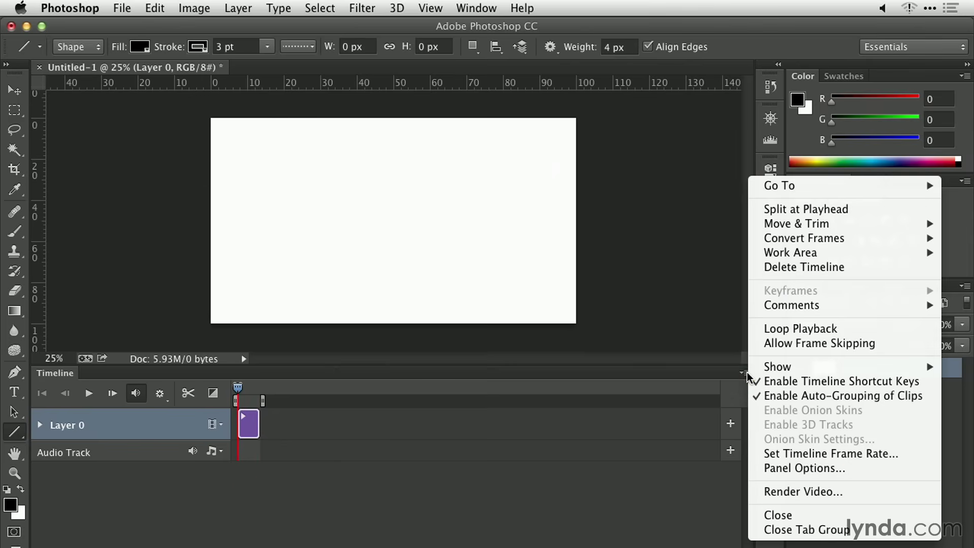
click(788, 457)
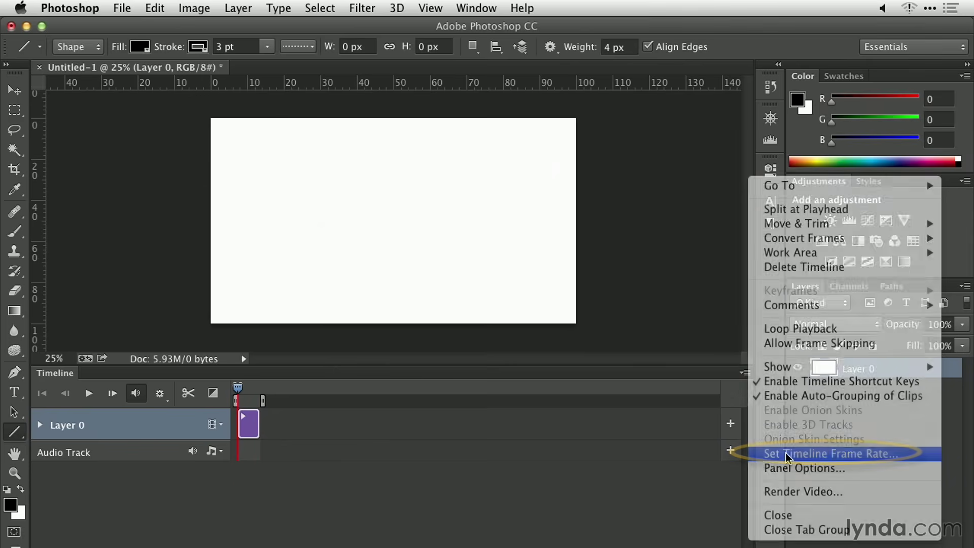
click(445, 271)
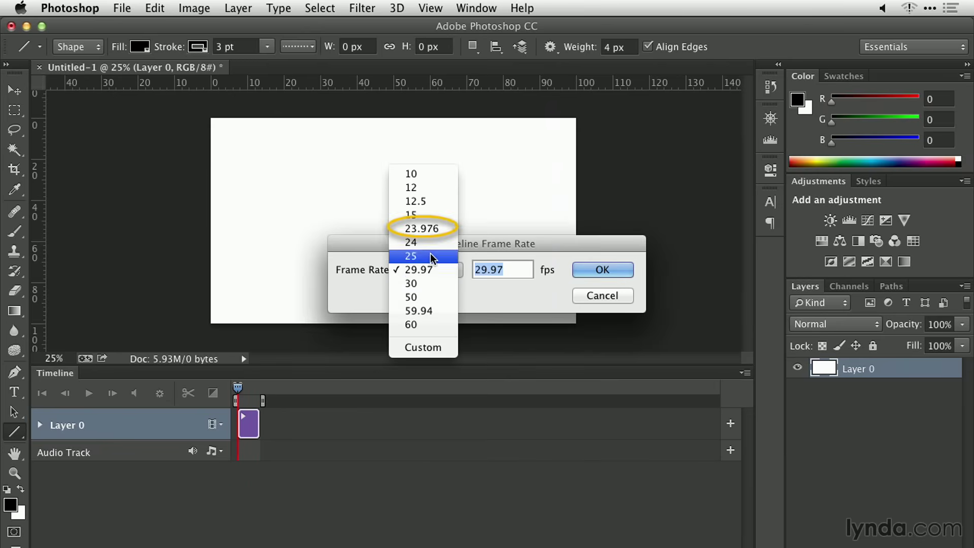
click(430, 229)
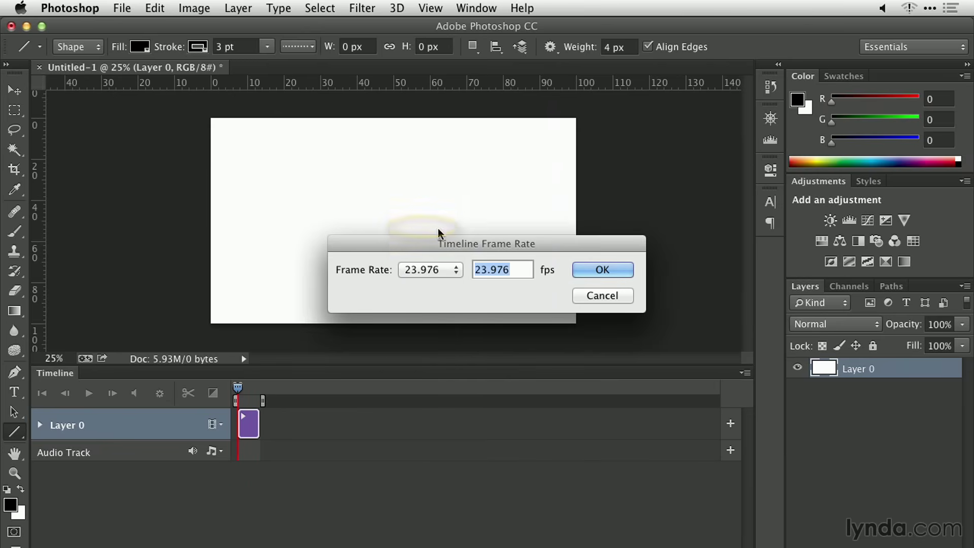
click(604, 269)
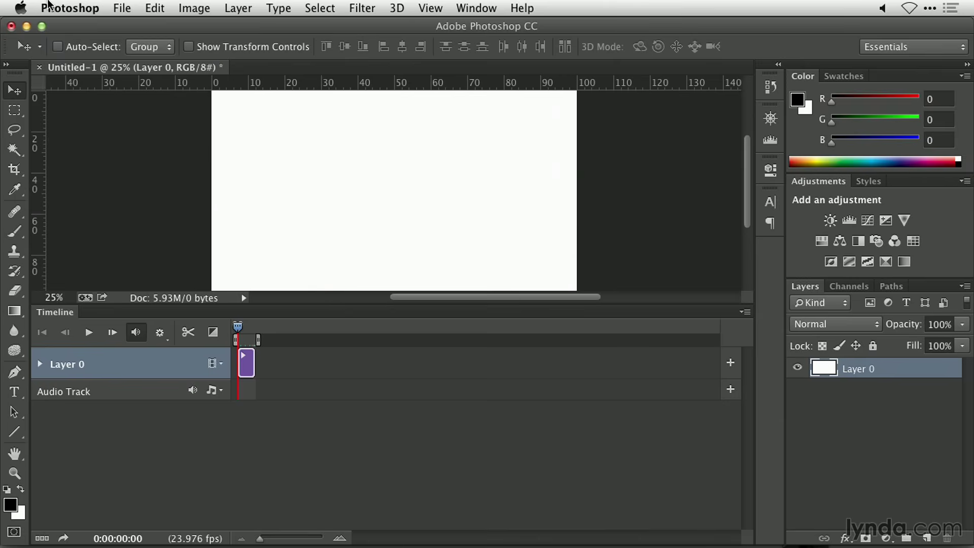
Add the GoPro_Baseball_Field_0001.tif sequence as a new video layer, Layer 1, above Layer 0
click(224, 8)
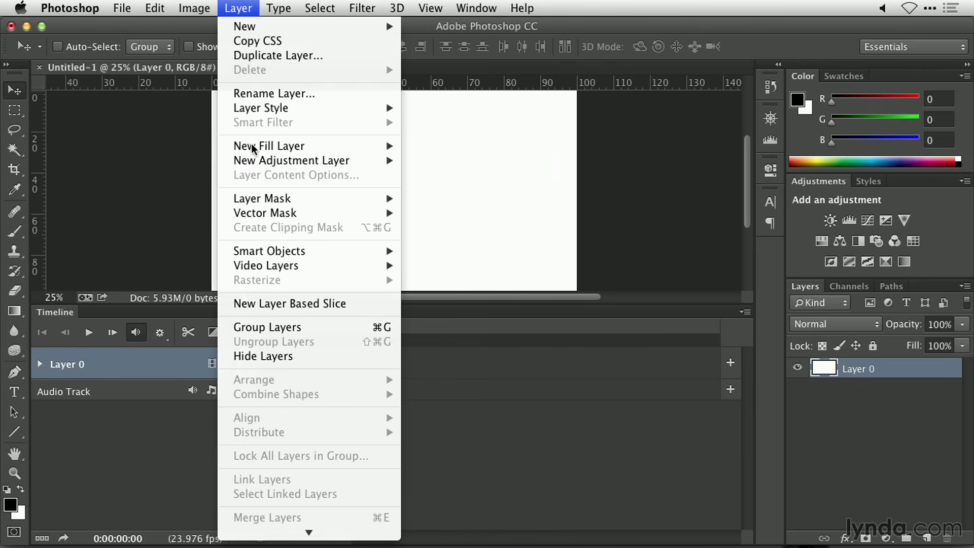
mouse_move(266, 266)
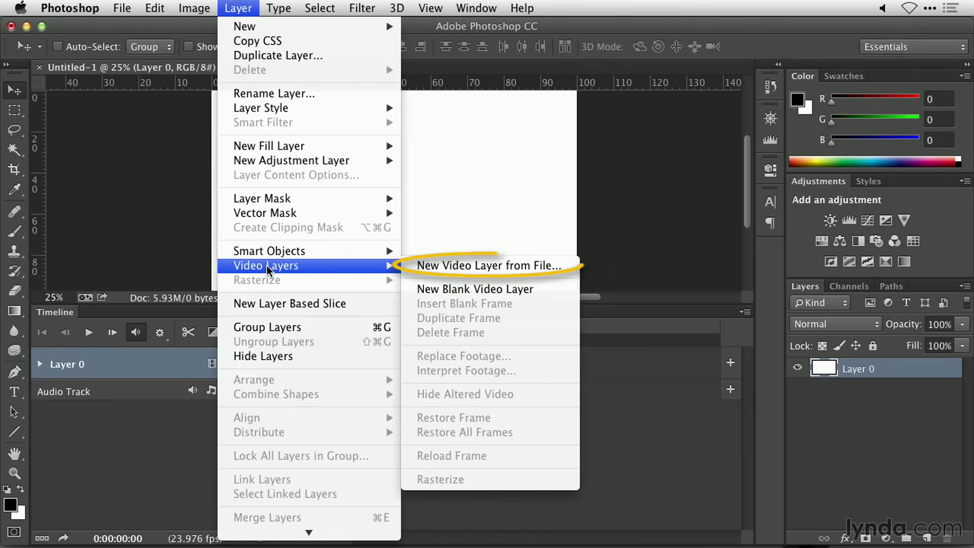
click(416, 271)
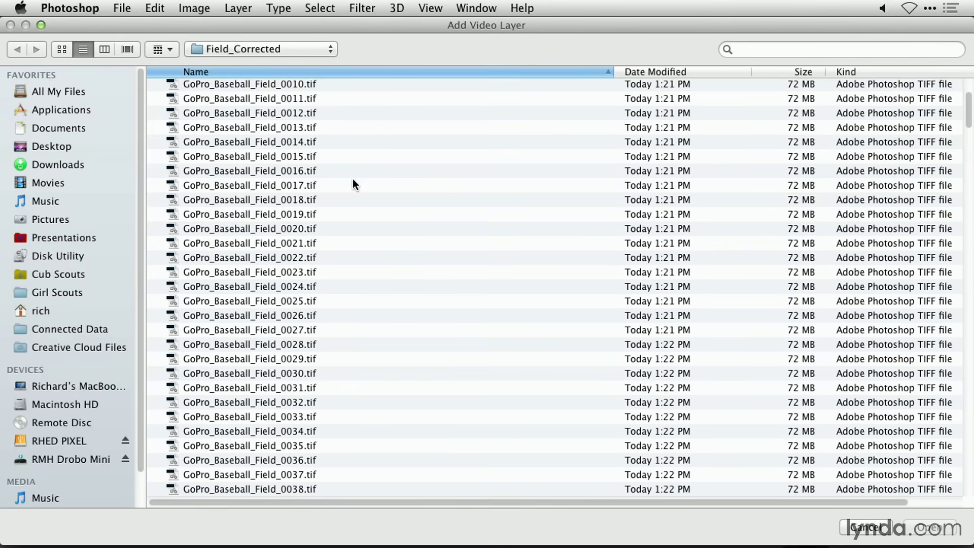
scroll(352, 178, up, 5)
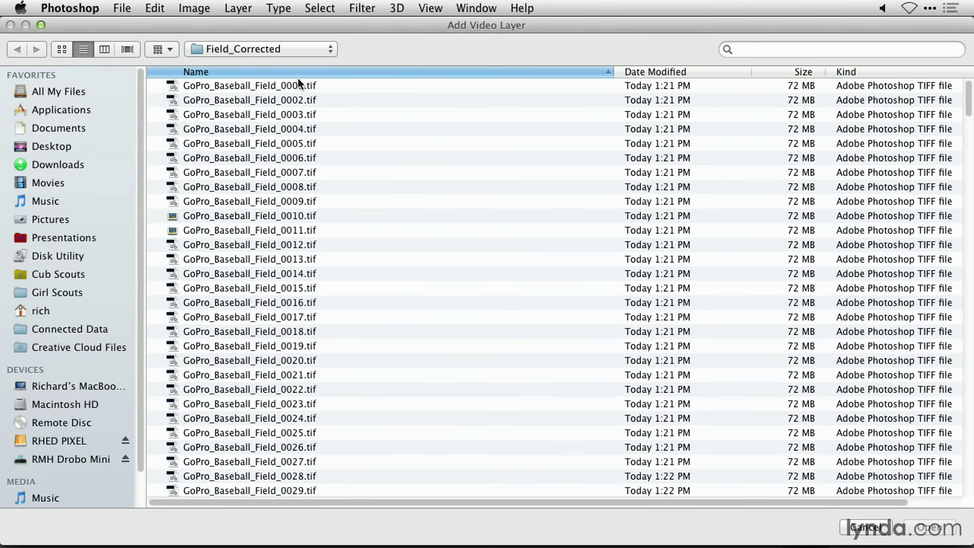
click(298, 86)
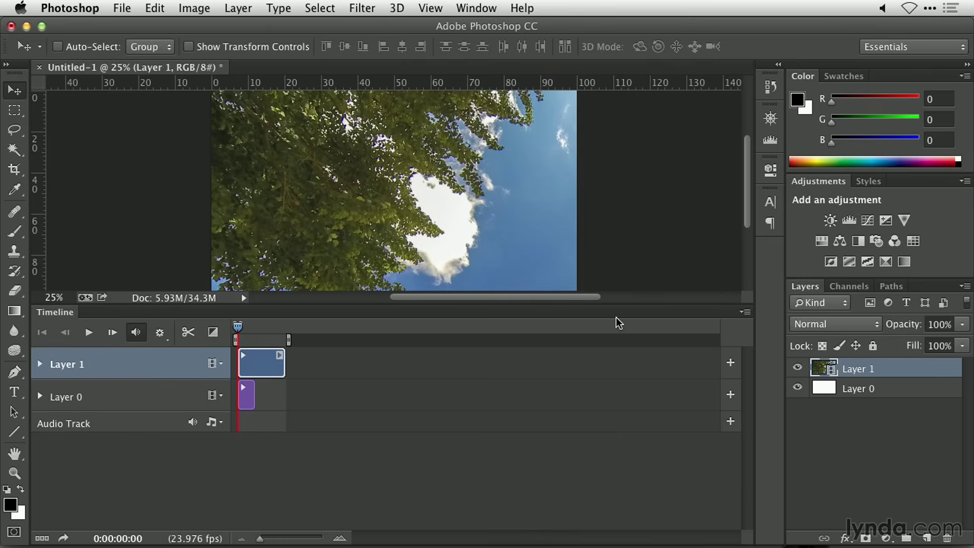
drag(617, 305, 607, 425)
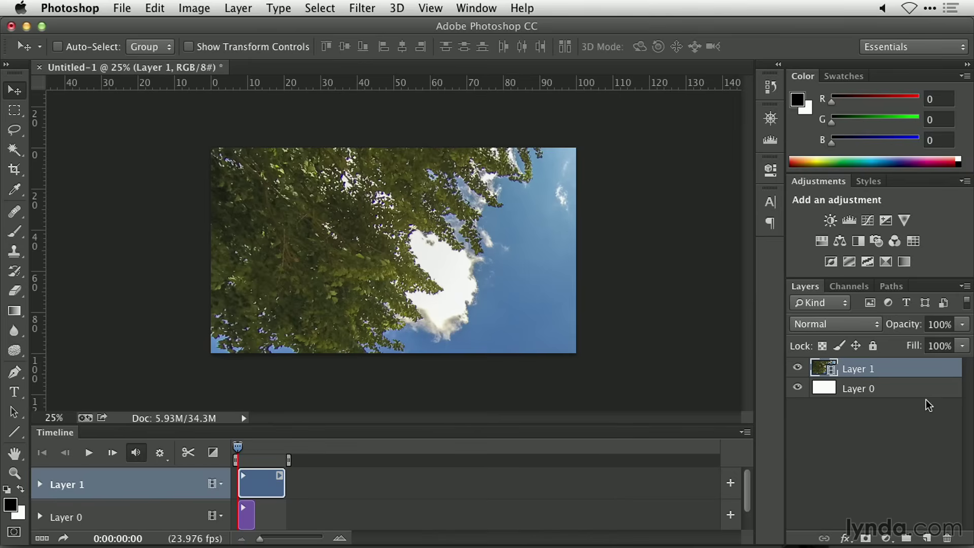
Convert Layer 1 to a smart object and enter Free Transform, zoomed out to see the box
right_click(911, 372)
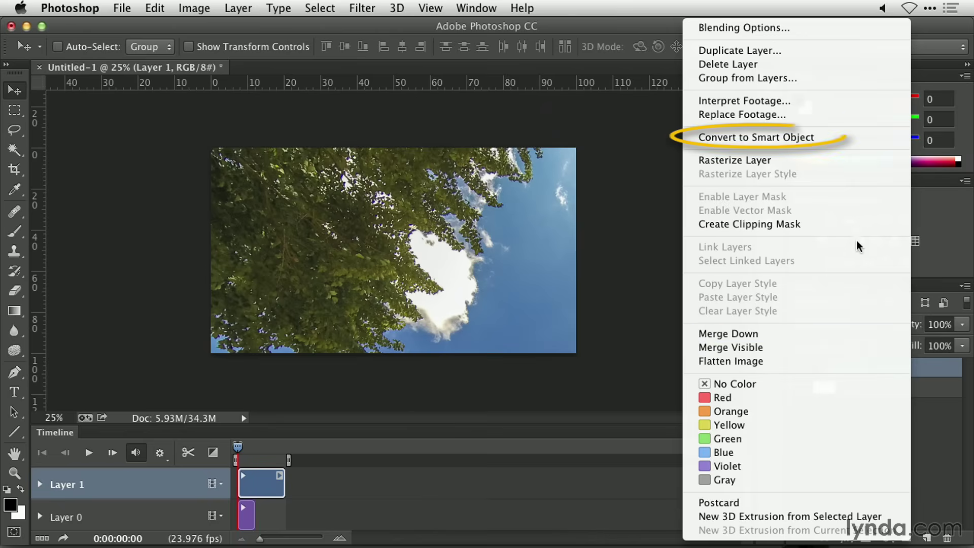
click(816, 138)
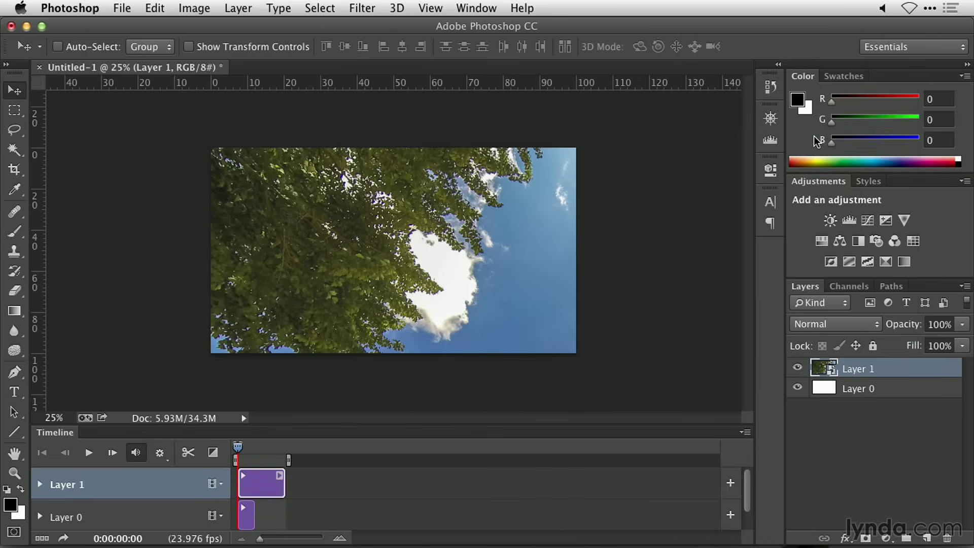
key(ctrl+t)
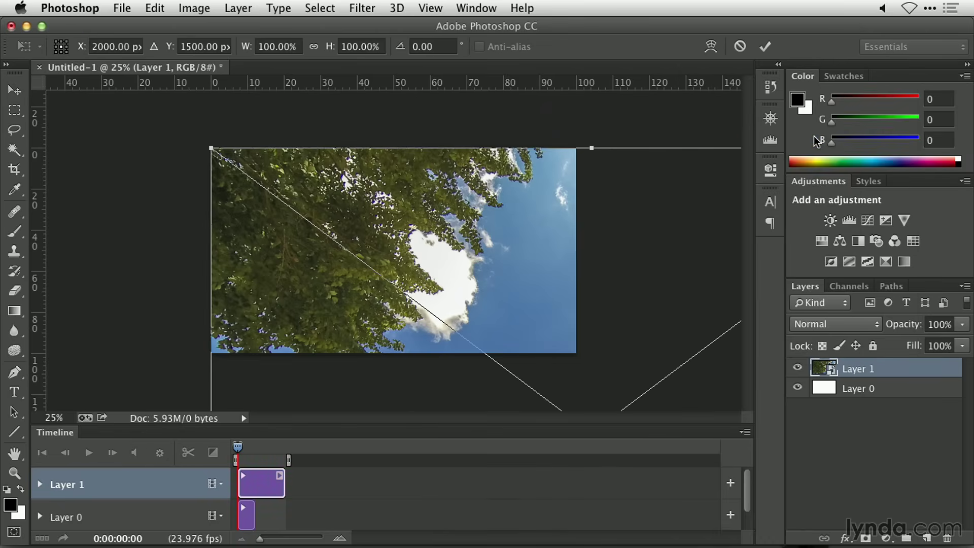
key(ctrl+0)
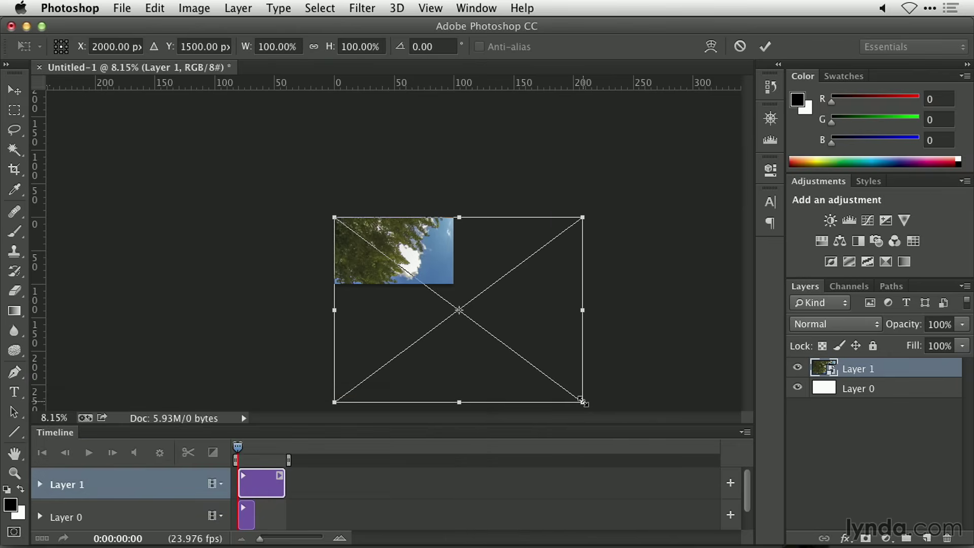
Scale the footage proportionally to about 50%, shift it up, commit, and add a horizontal guide
drag(583, 409, 441, 327)
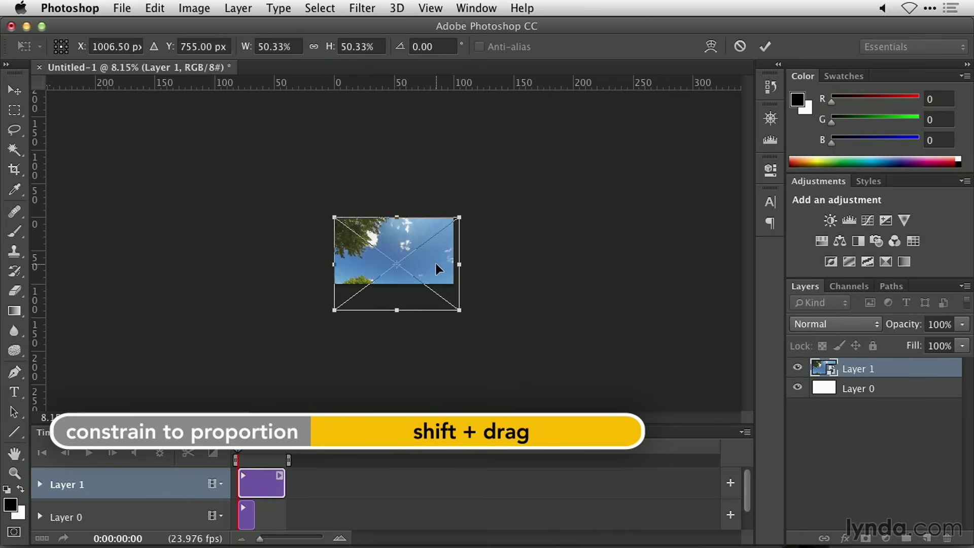
drag(435, 263, 433, 242)
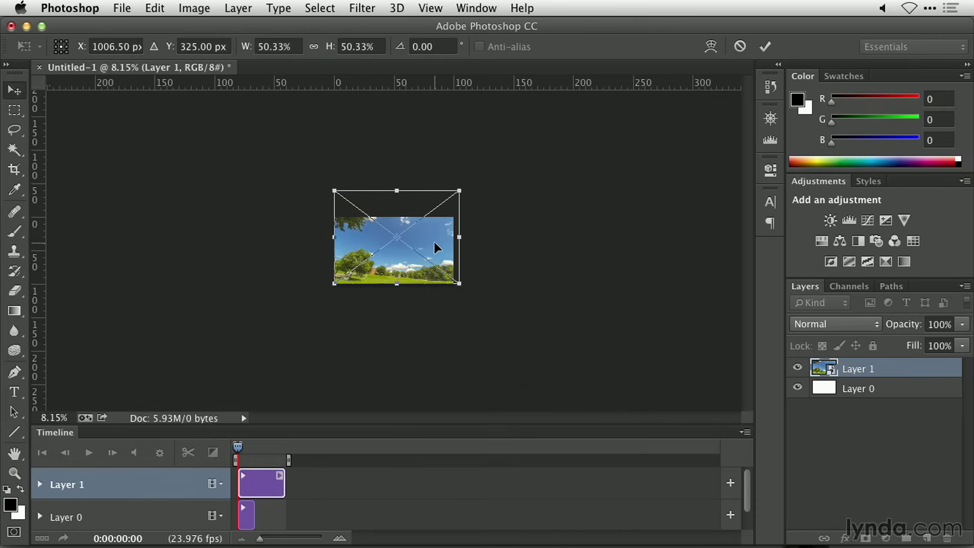
key(Return)
key(super+h)
key(super+plus)
key(super+plus)
key(super+plus)
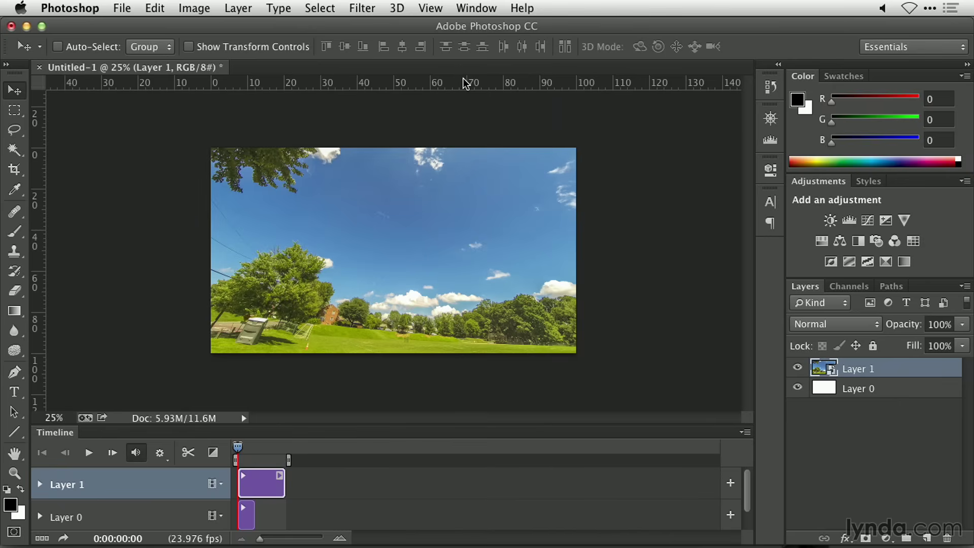
drag(466, 84, 451, 319)
Test a slight leveling rotation, cancel the transform, and expand Layer 1's timeline properties
key(super+0)
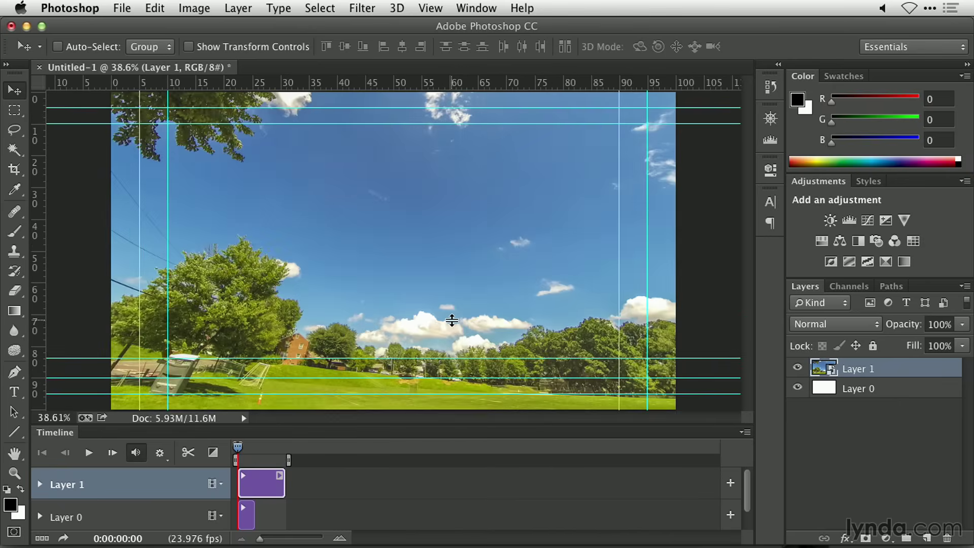
key(super+minus)
key(super+minus)
key(super+minus)
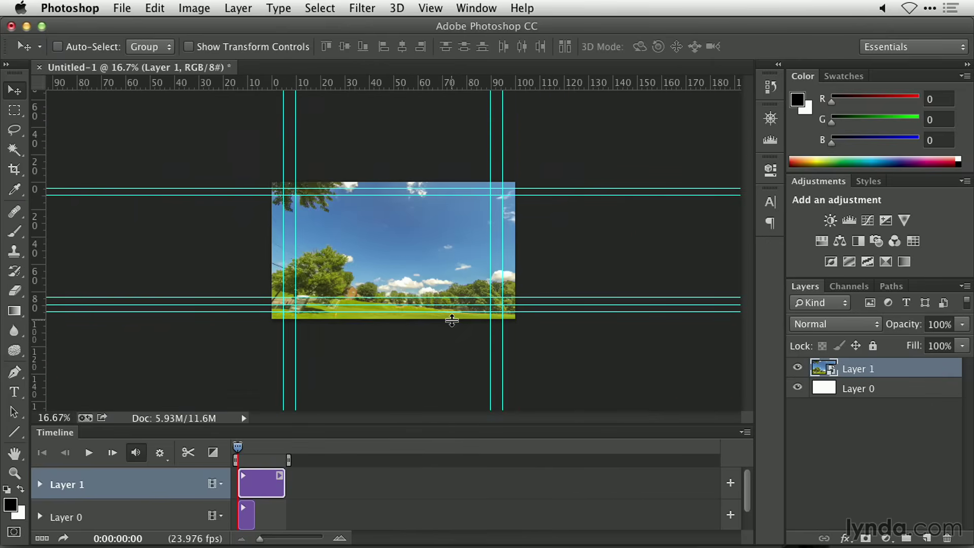
key(super+t)
drag(544, 124, 539, 120)
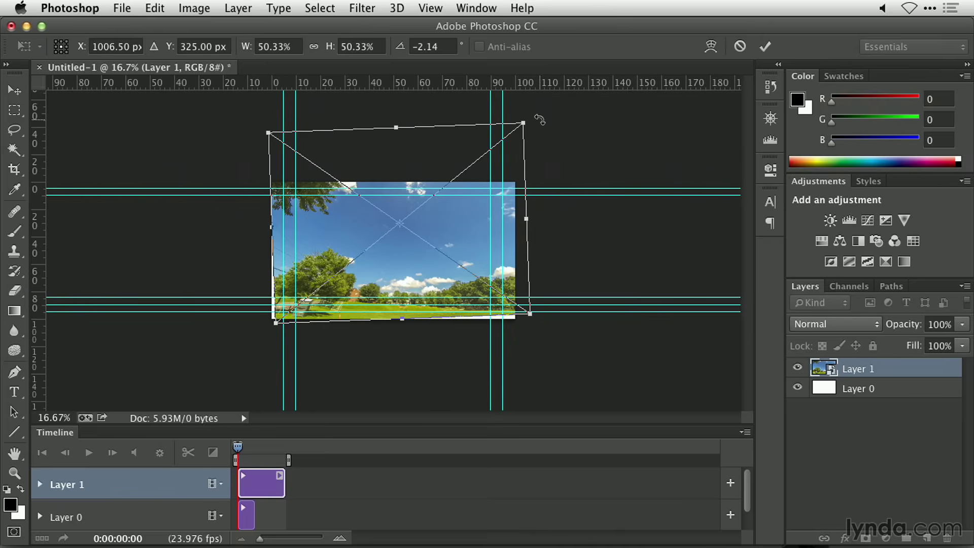
key(shift+Down)
key(shift+Down)
key(shift+Down)
key(shift+Down)
key(shift+Down)
key(shift+Left)
key(shift+Left)
key(shift+Left)
key(shift+Left)
key(shift+Left)
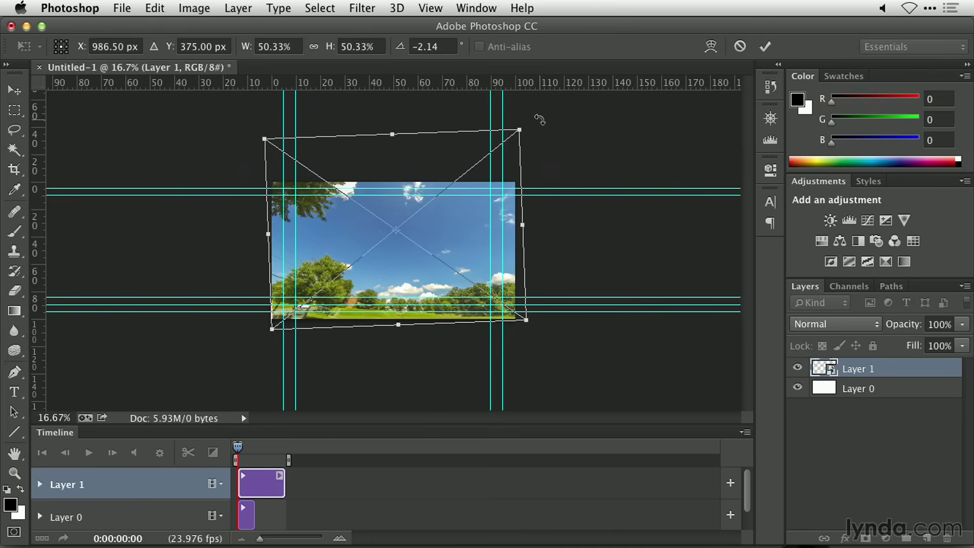
key(Escape)
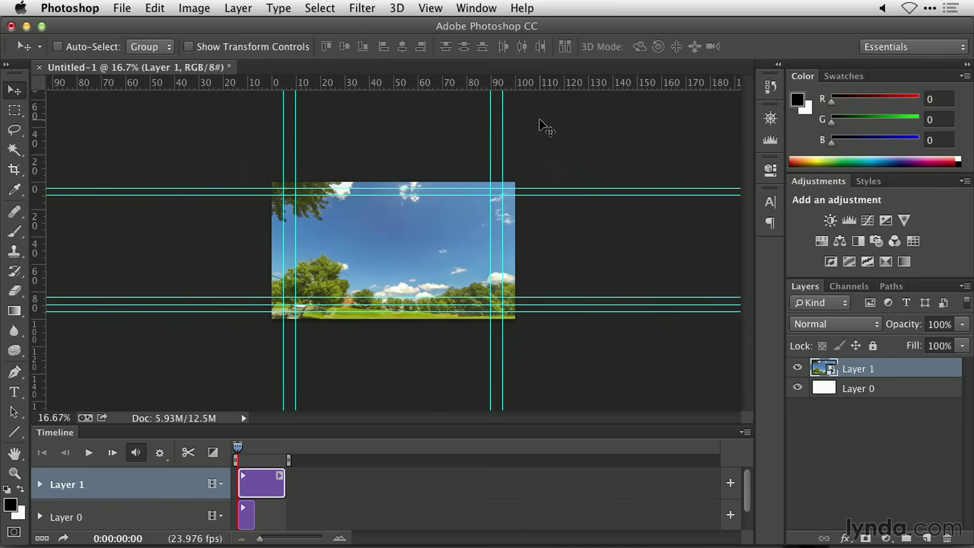
key(super+plus)
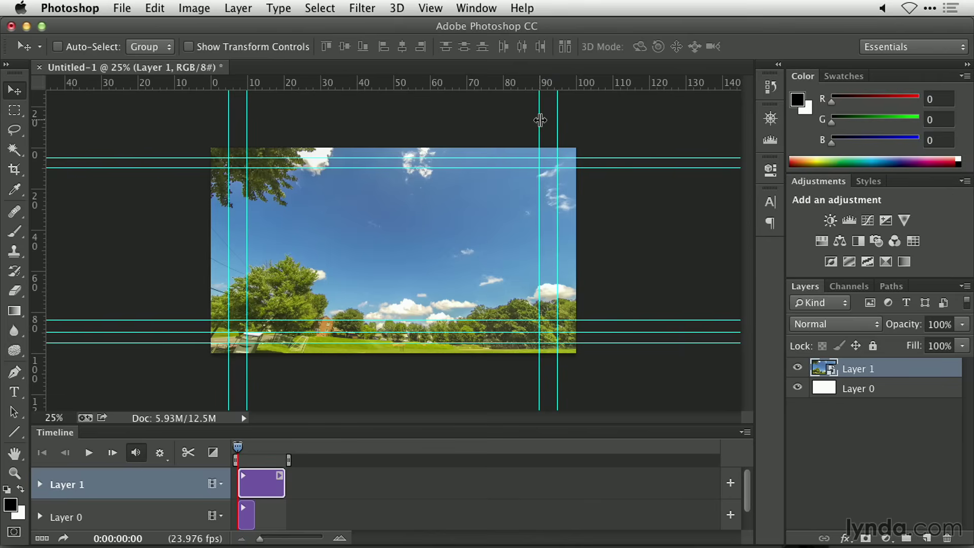
click(244, 475)
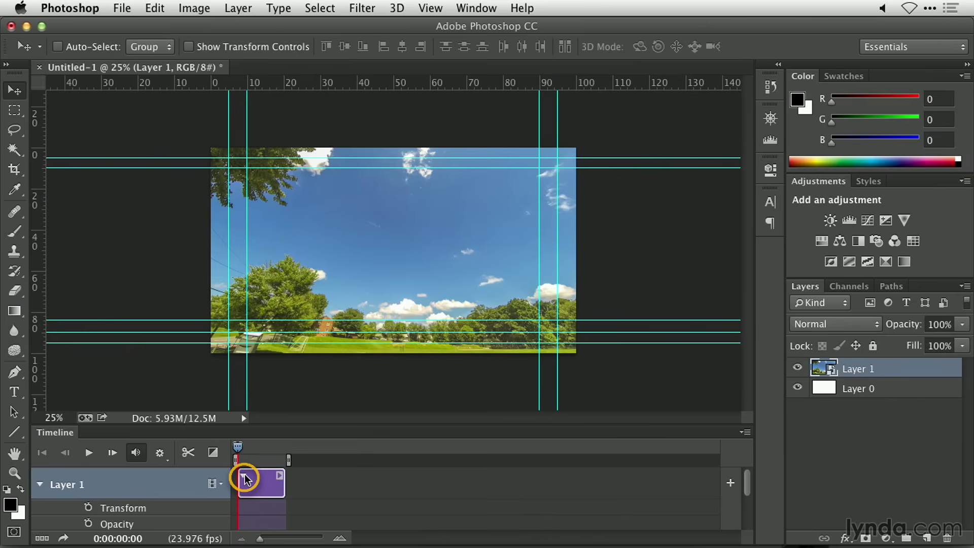
Open the Layer 1 smart object's contents, dismissing the save reminder
scroll(329, 471, down, 3)
scroll(329, 471, up, 3)
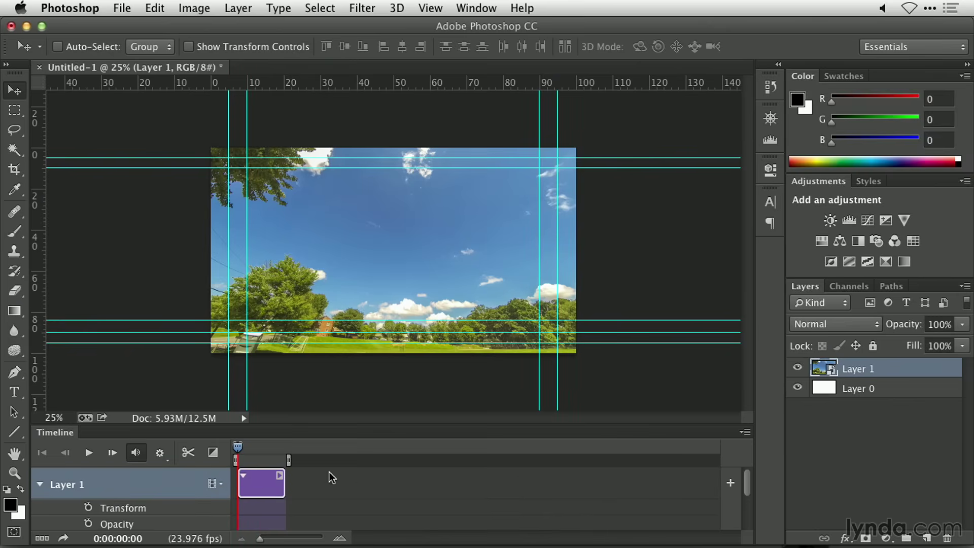
click(832, 372)
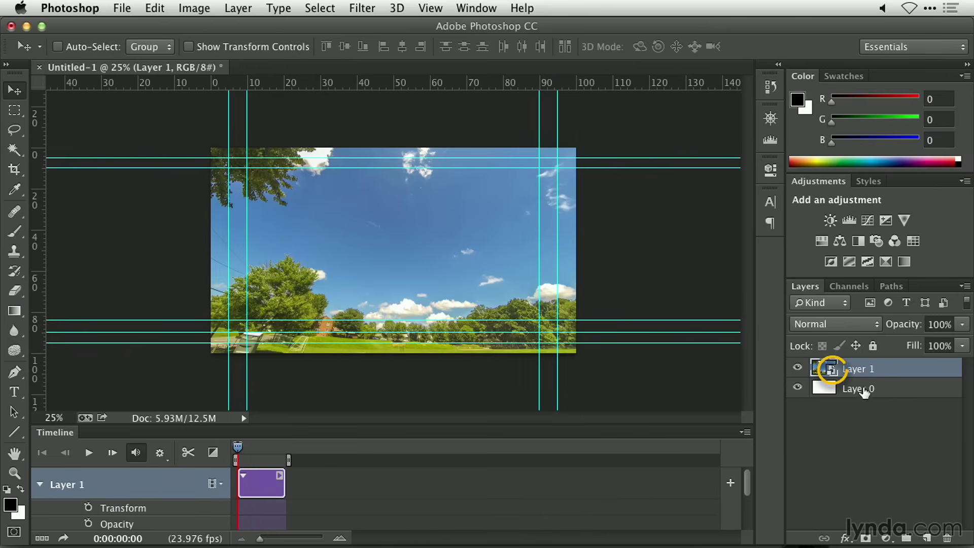
double_click(832, 372)
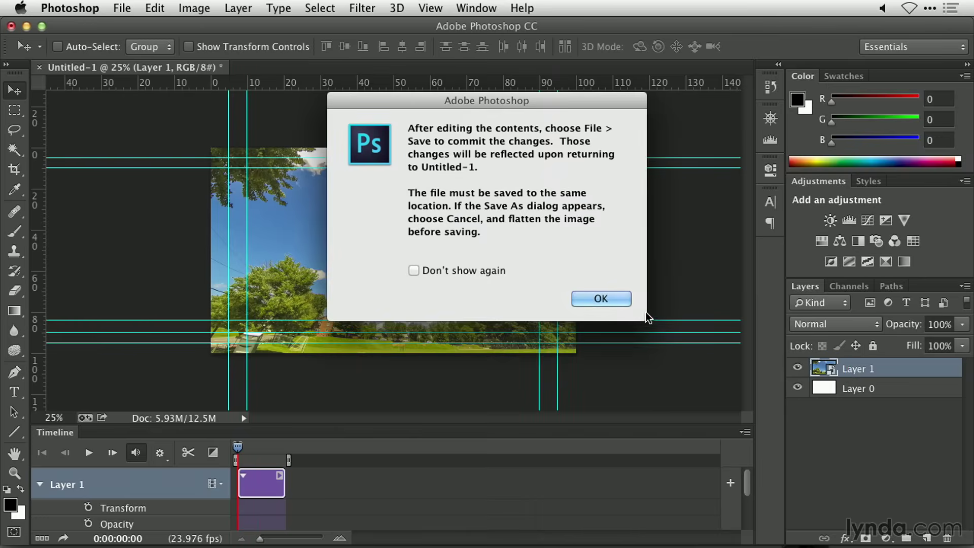
click(602, 299)
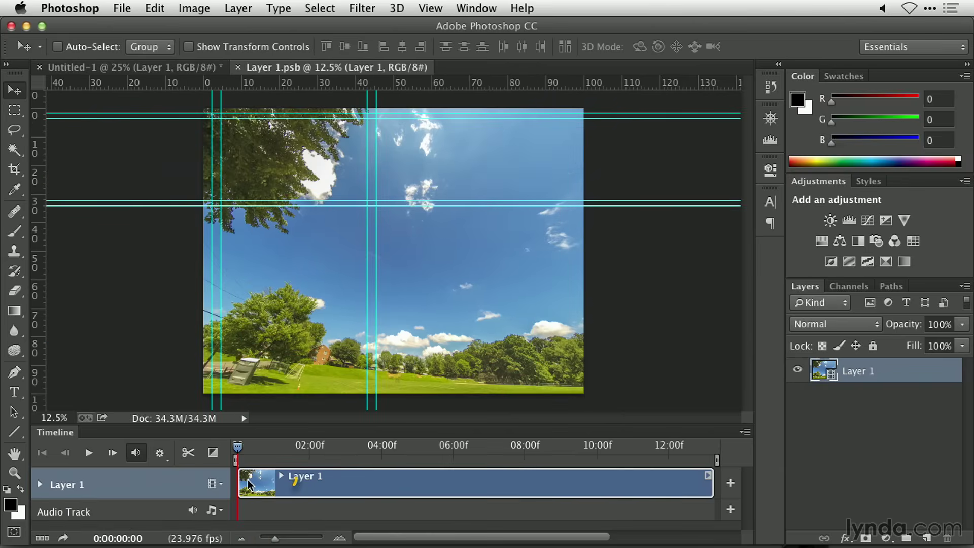
Check the inner clip's 13.3 s duration and speed, then close Layer 1.psb
click(282, 478)
click(708, 477)
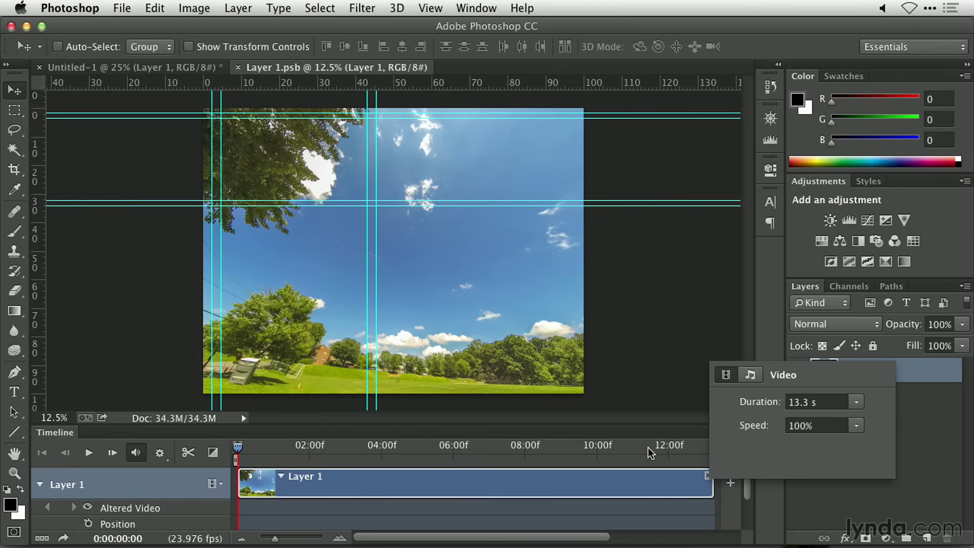
click(625, 263)
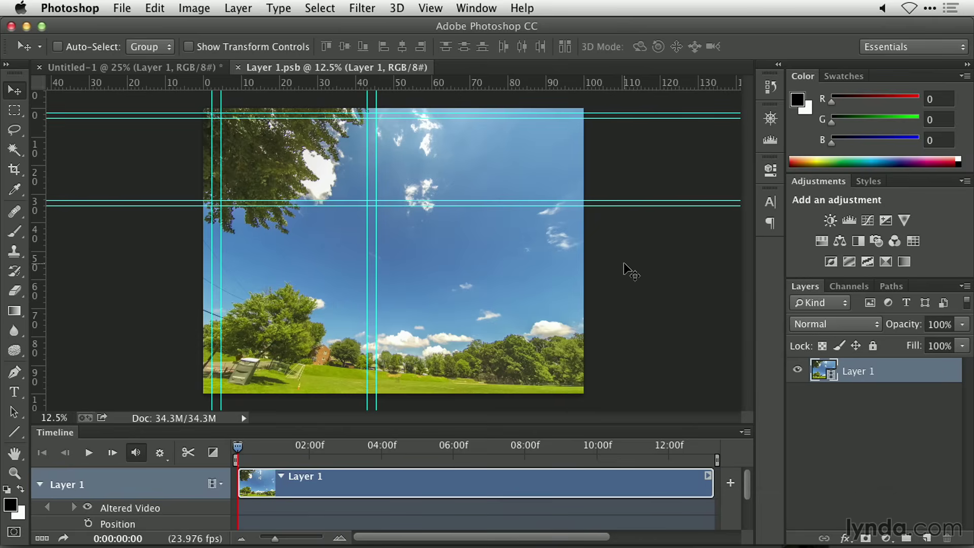
key(super+w)
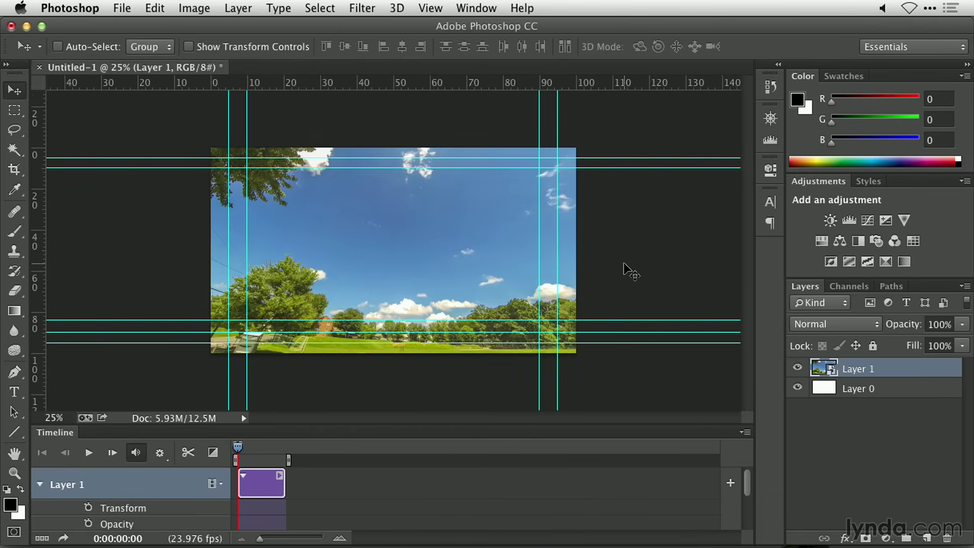
click(869, 221)
Auto-correct the Curves with a midtone tweak, and add a Kodak 5218 Kodak 2383 Color Lookup
click(723, 228)
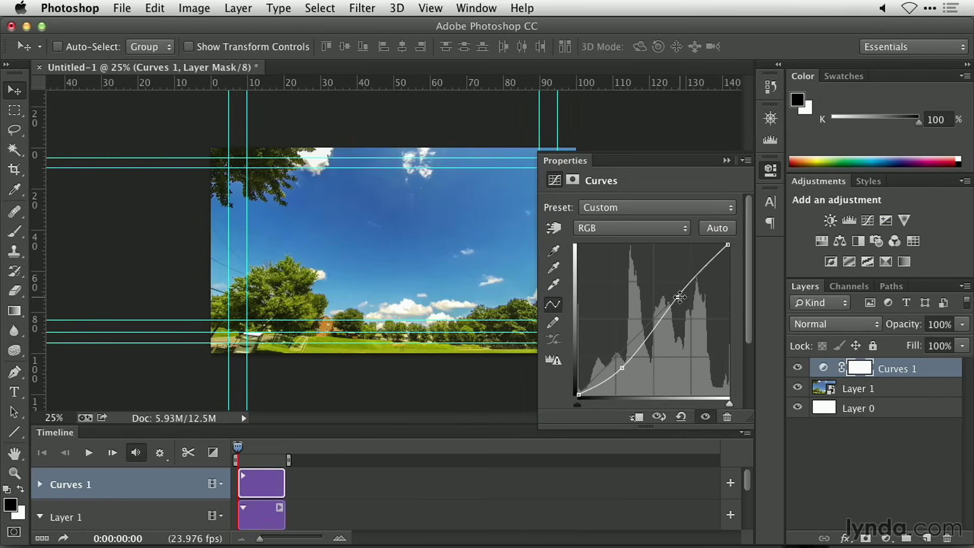
mouse_move(680, 297)
mouse_down()
mouse_move(681, 312)
mouse_move(678, 294)
mouse_up()
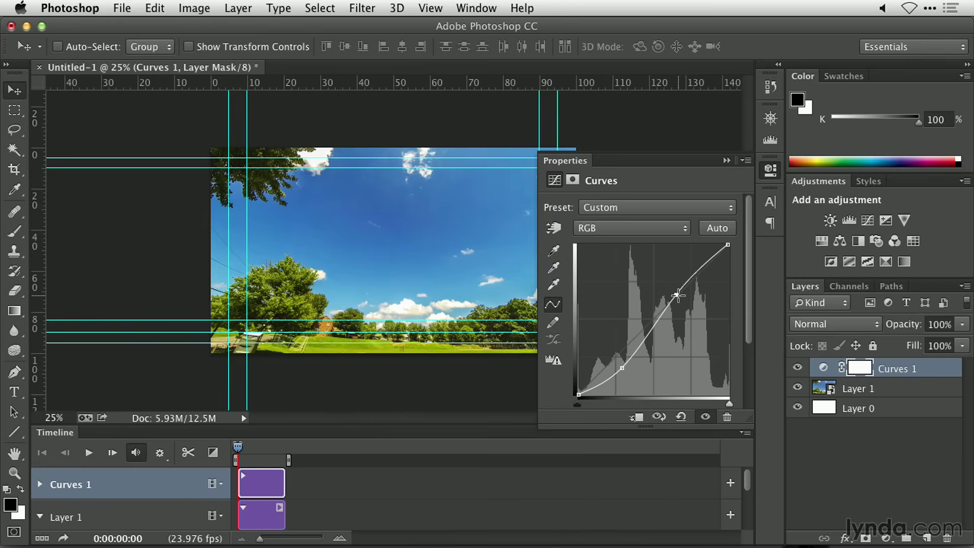
click(914, 241)
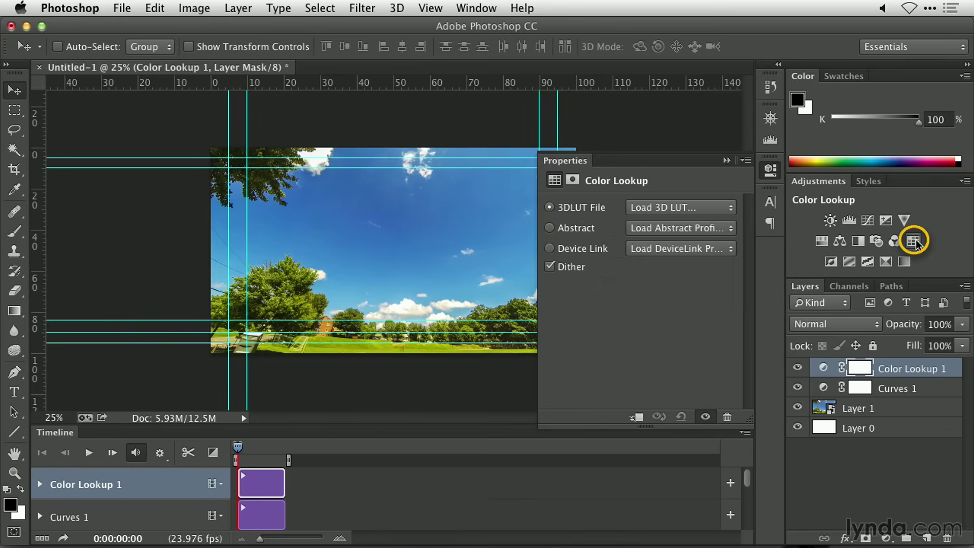
click(698, 208)
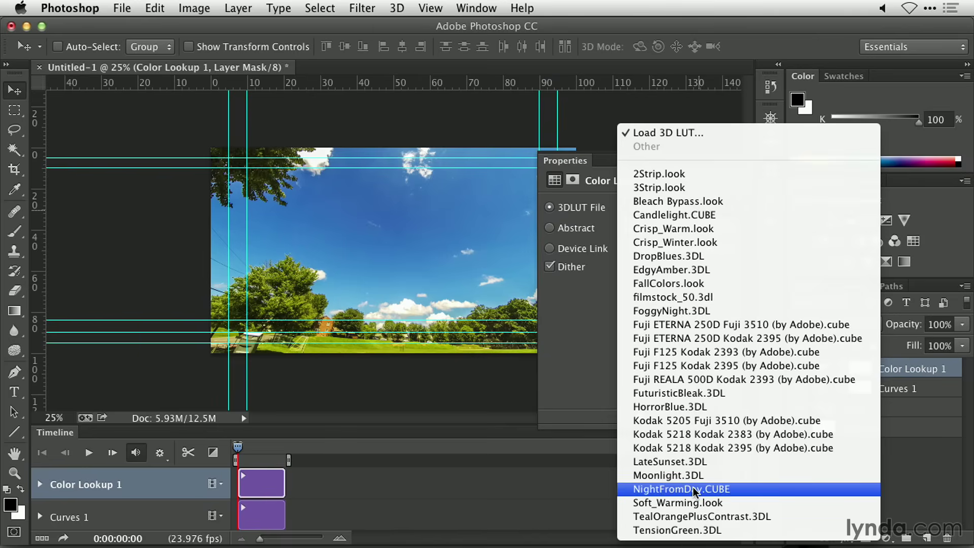
click(706, 436)
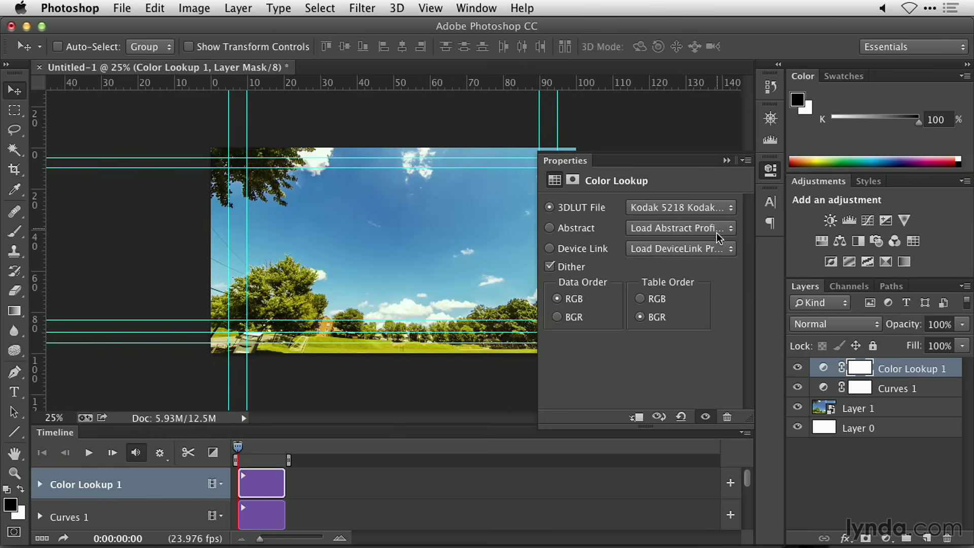
Close Properties and play the timelapse to preview the grade, then stop it
click(727, 161)
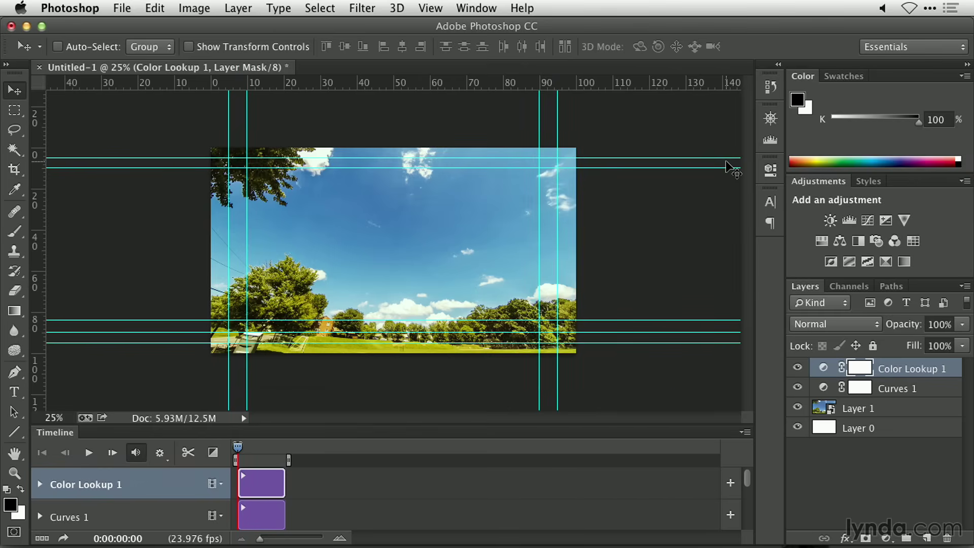
key(space)
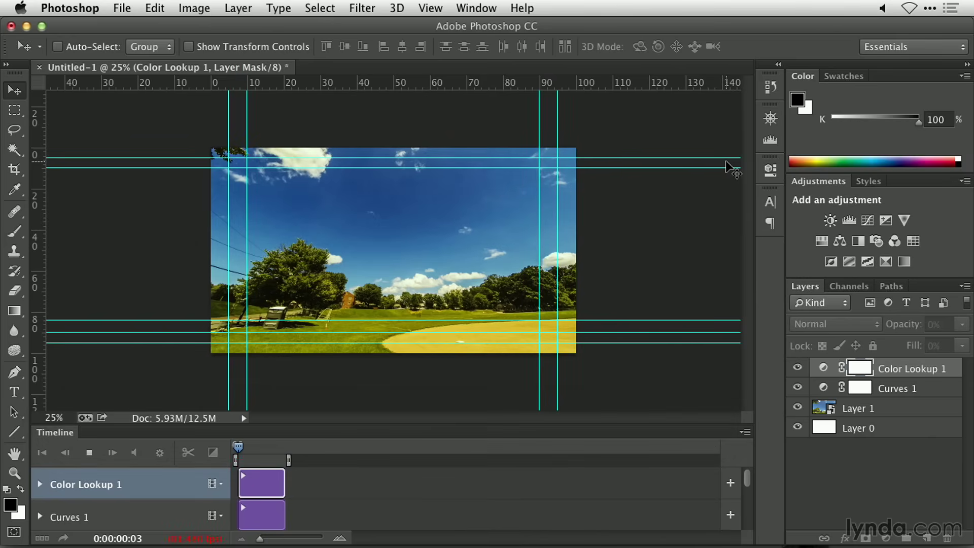
key(space)
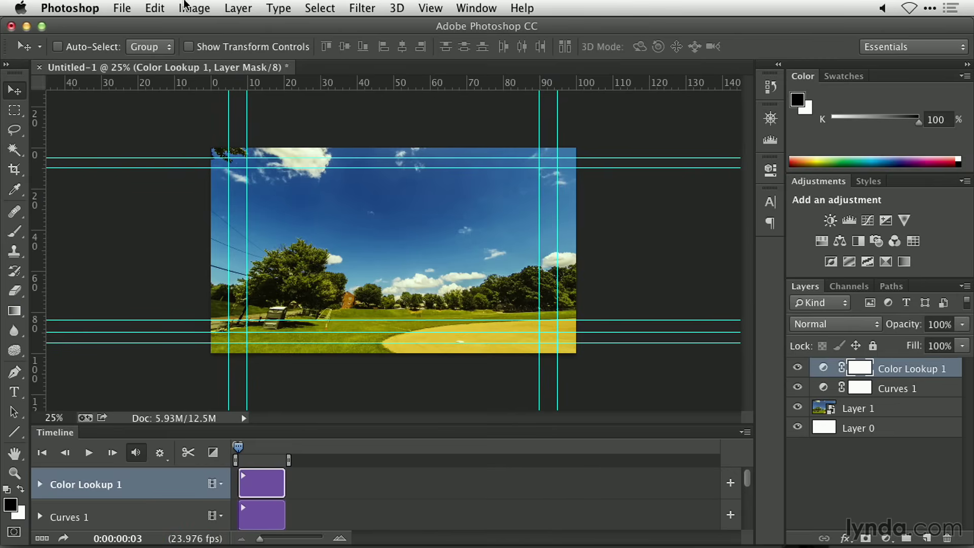
Open the Render Video dialog from File > Export
click(130, 7)
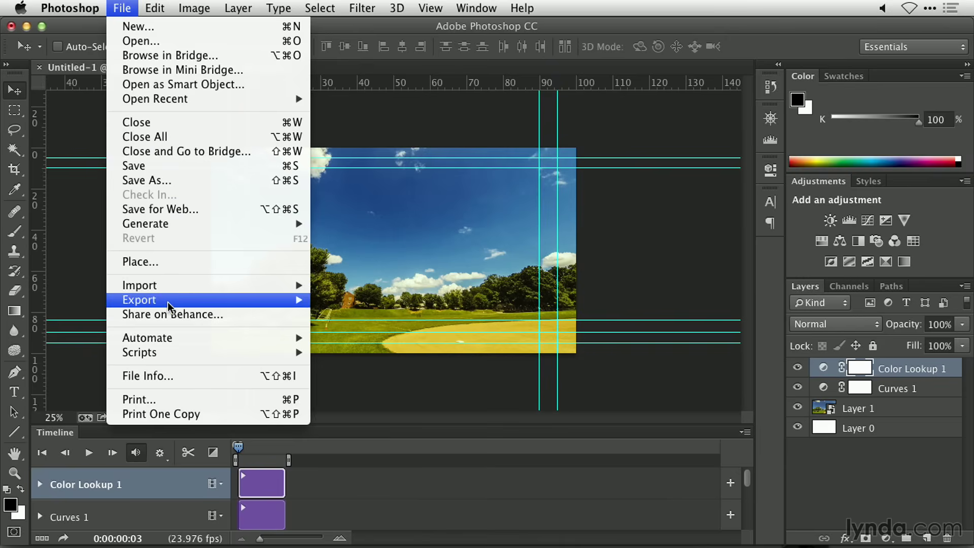
mouse_move(166, 302)
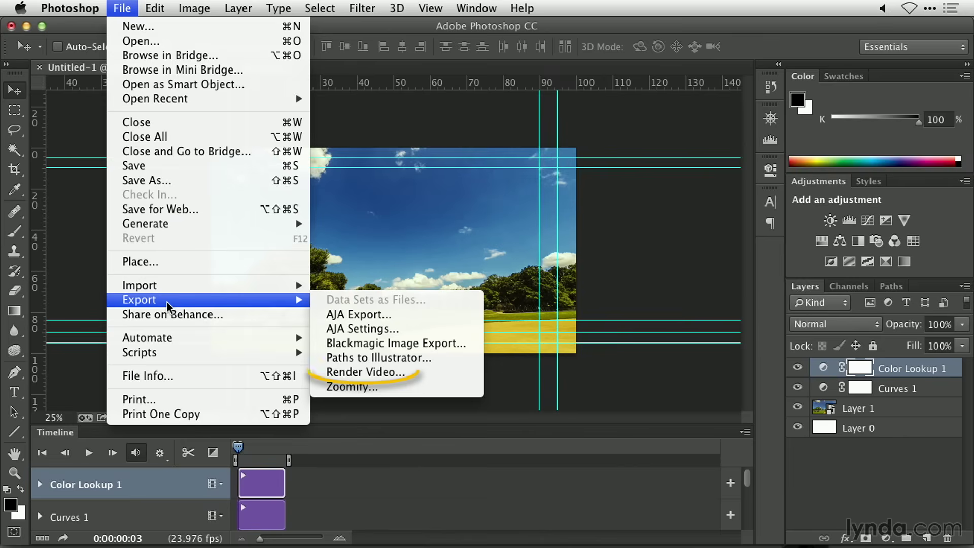
click(403, 373)
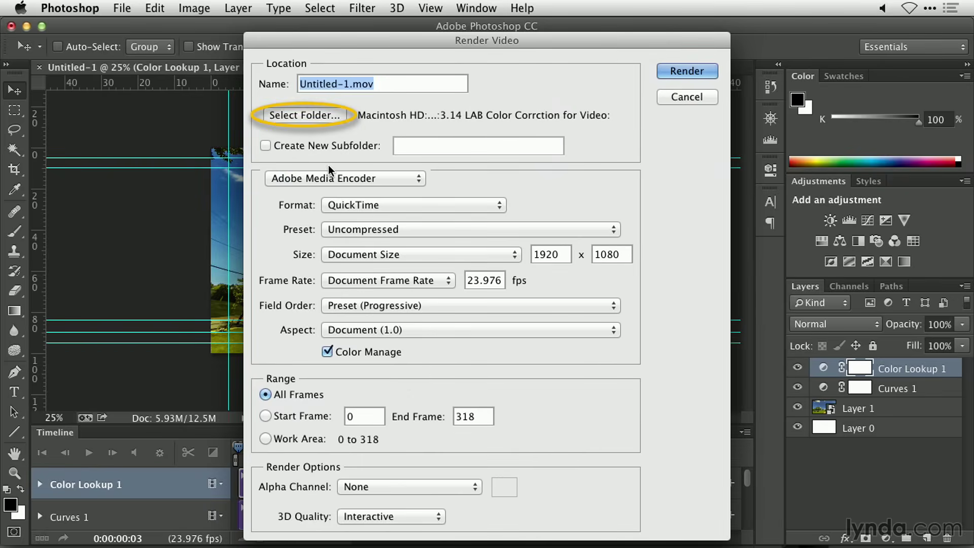
Set the render output to a new Renders folder inside GoPro Timelapse
click(312, 117)
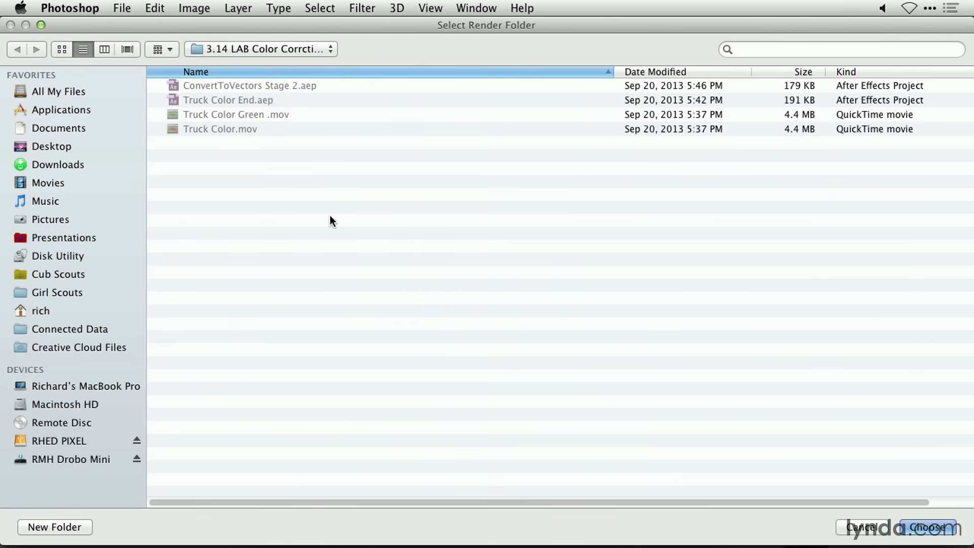
key(super+Up)
key(super+Up)
key(super+Up)
key(super+Up)
key(super+Up)
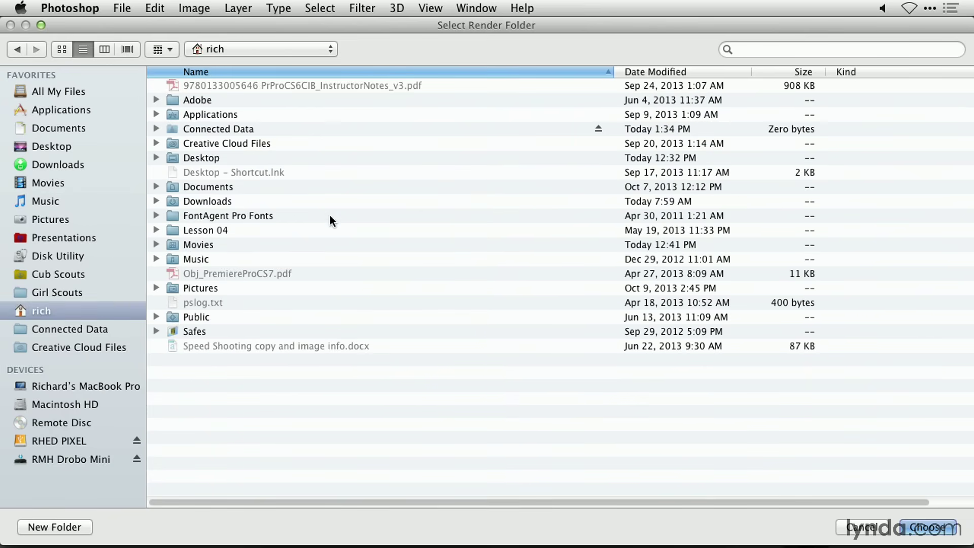
click(77, 460)
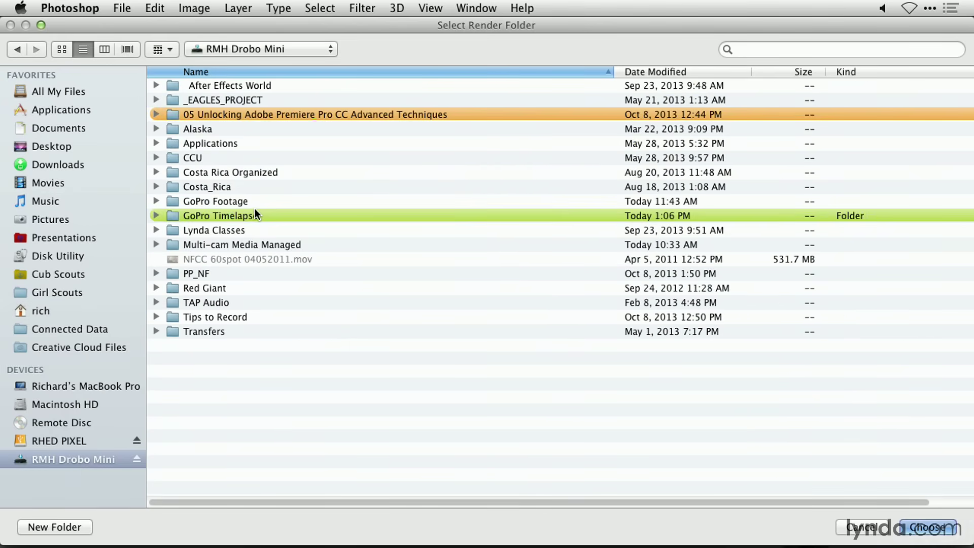
double_click(239, 215)
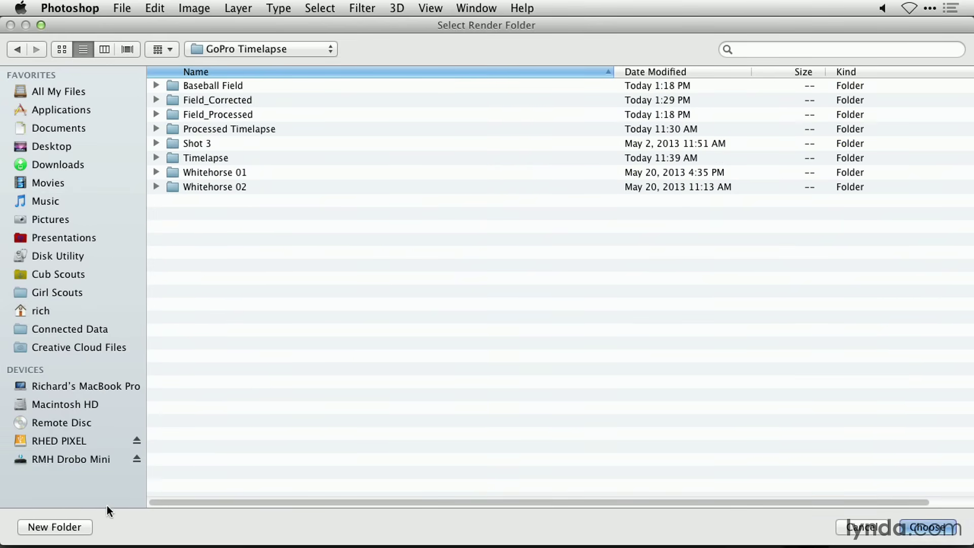
click(77, 528)
text(Renders)
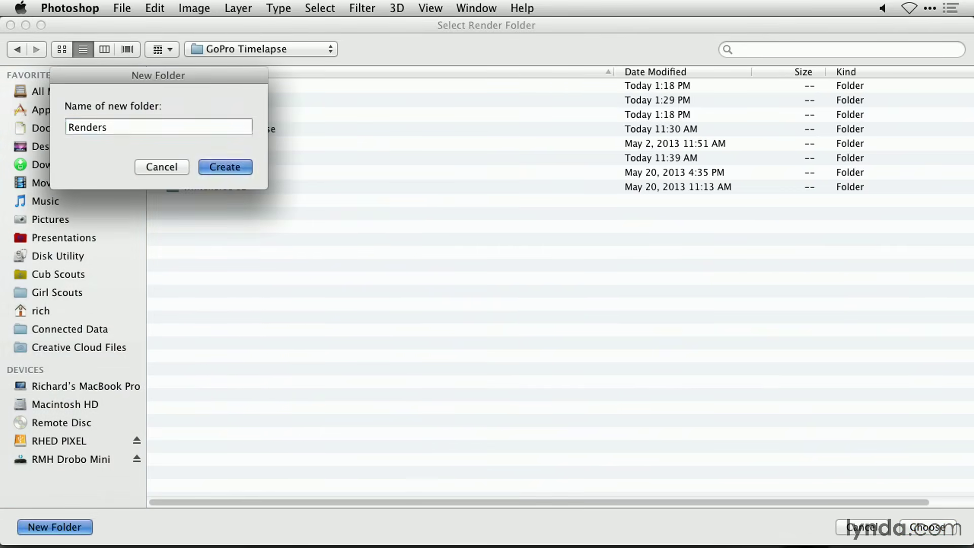
key(Return)
key(Return)
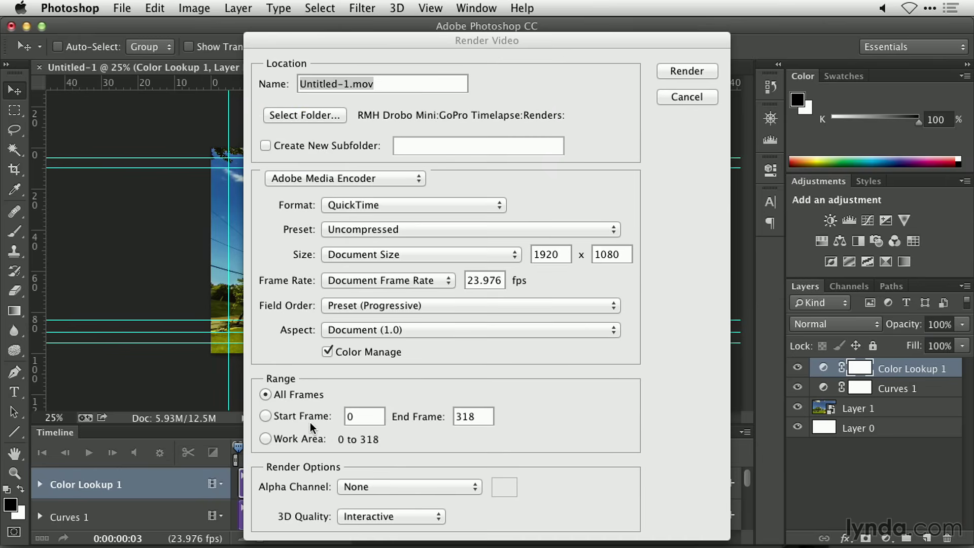
click(389, 182)
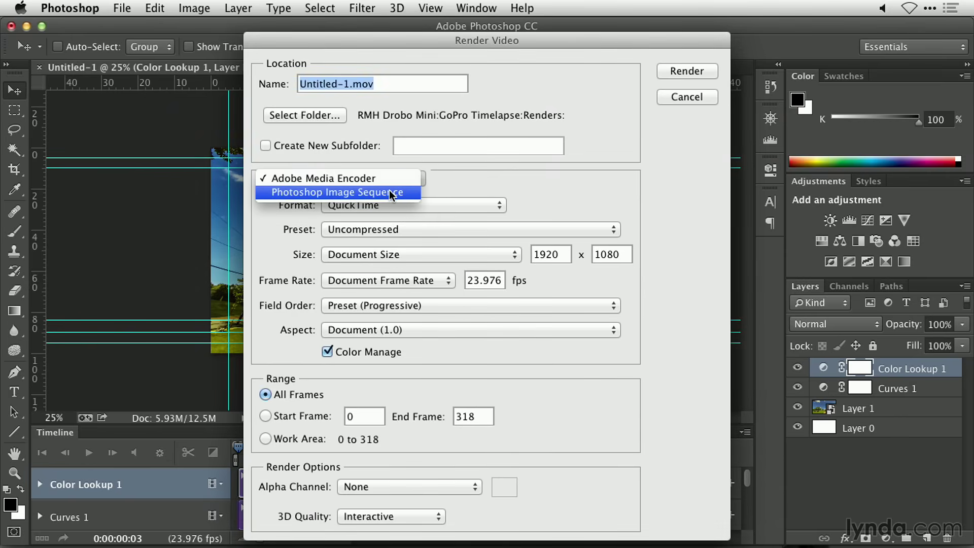
Render Untitled-1.mov through Adobe Media Encoder as QuickTime Uncompressed at the document's 23.976 fps
click(391, 181)
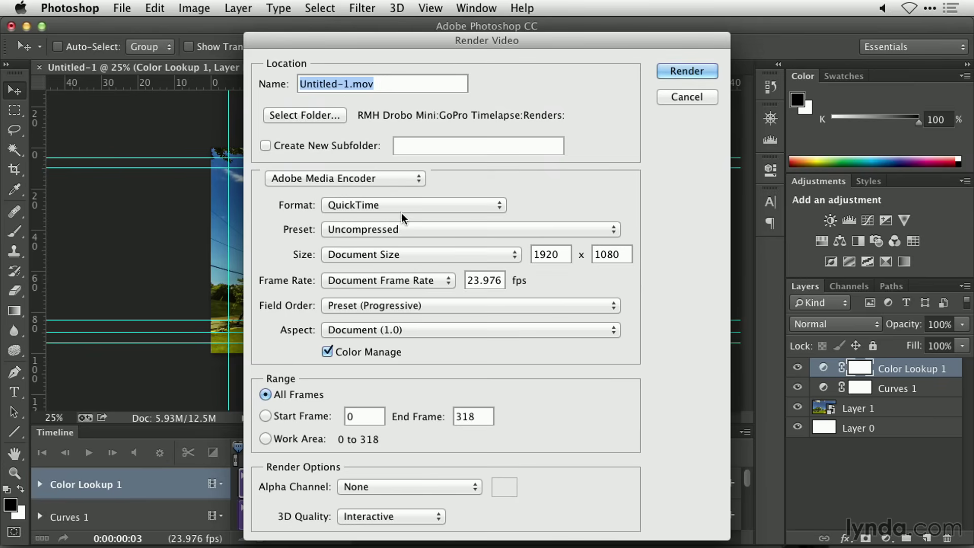
click(407, 229)
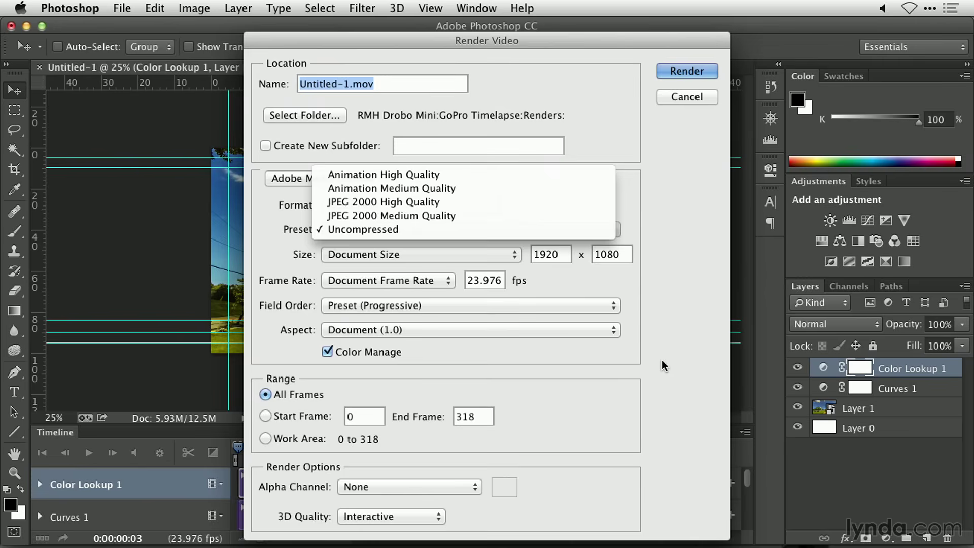
click(662, 361)
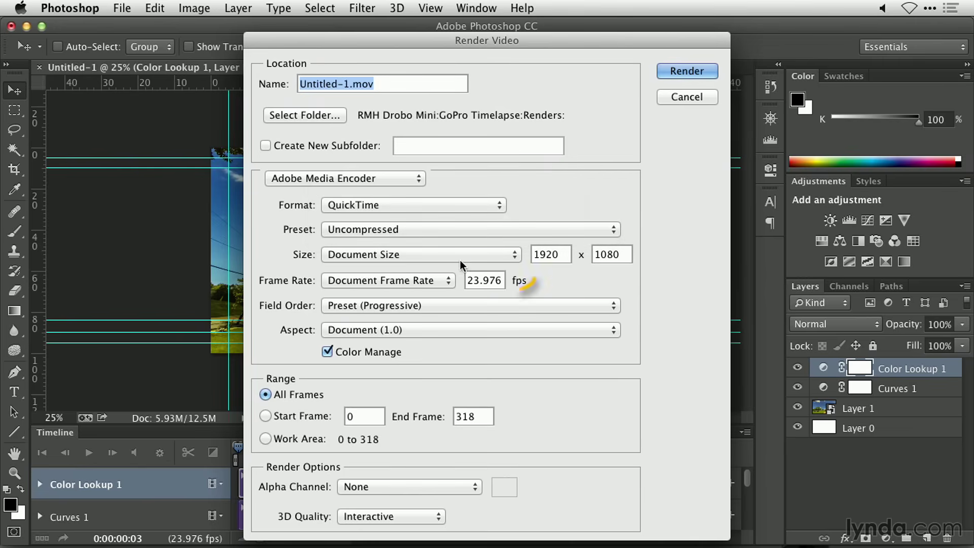
click(439, 281)
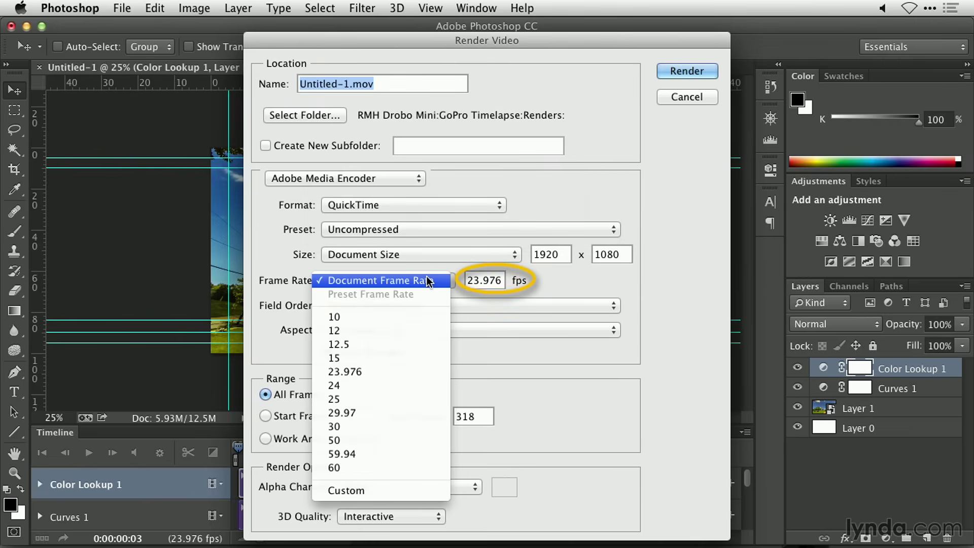
click(567, 416)
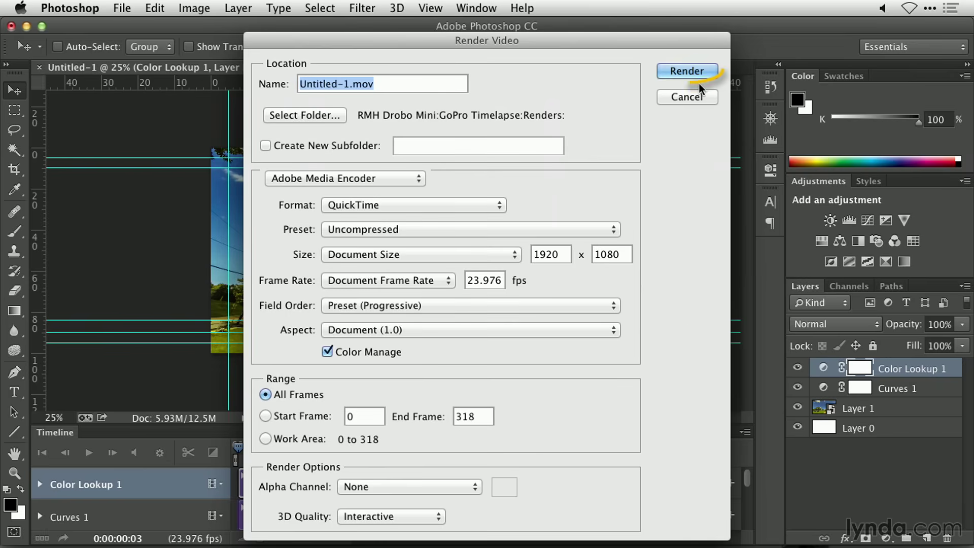
click(689, 70)
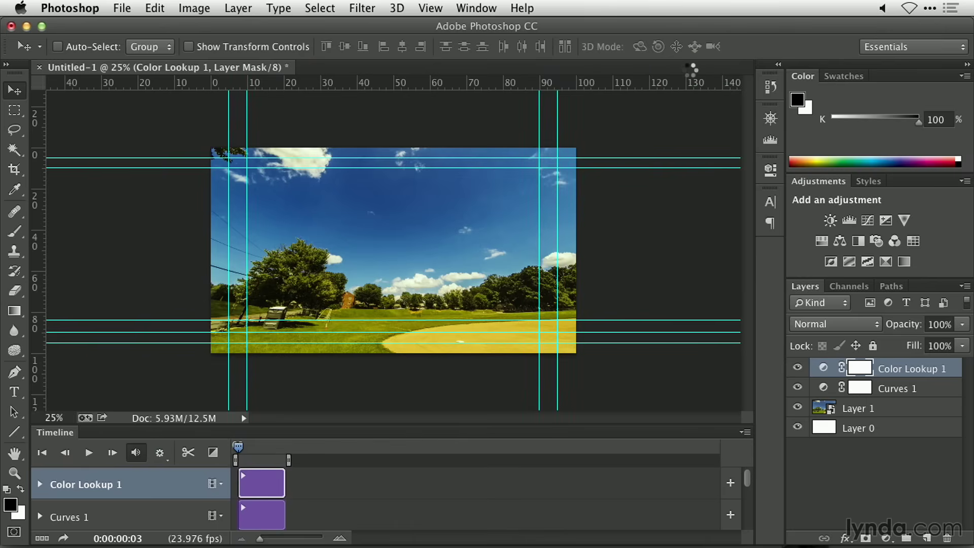